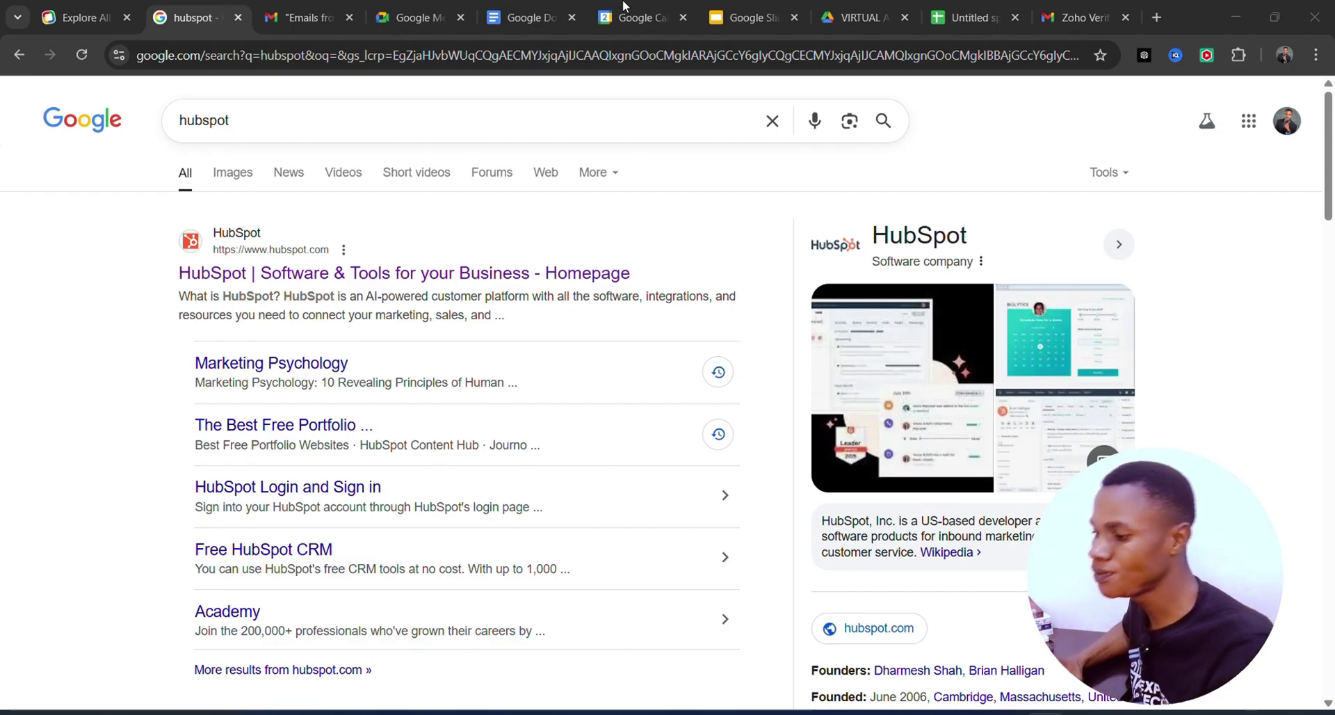
Step: Open the 'HubSpot | Software & Tools for your Business' homepage result and skim the page
click(240, 281)
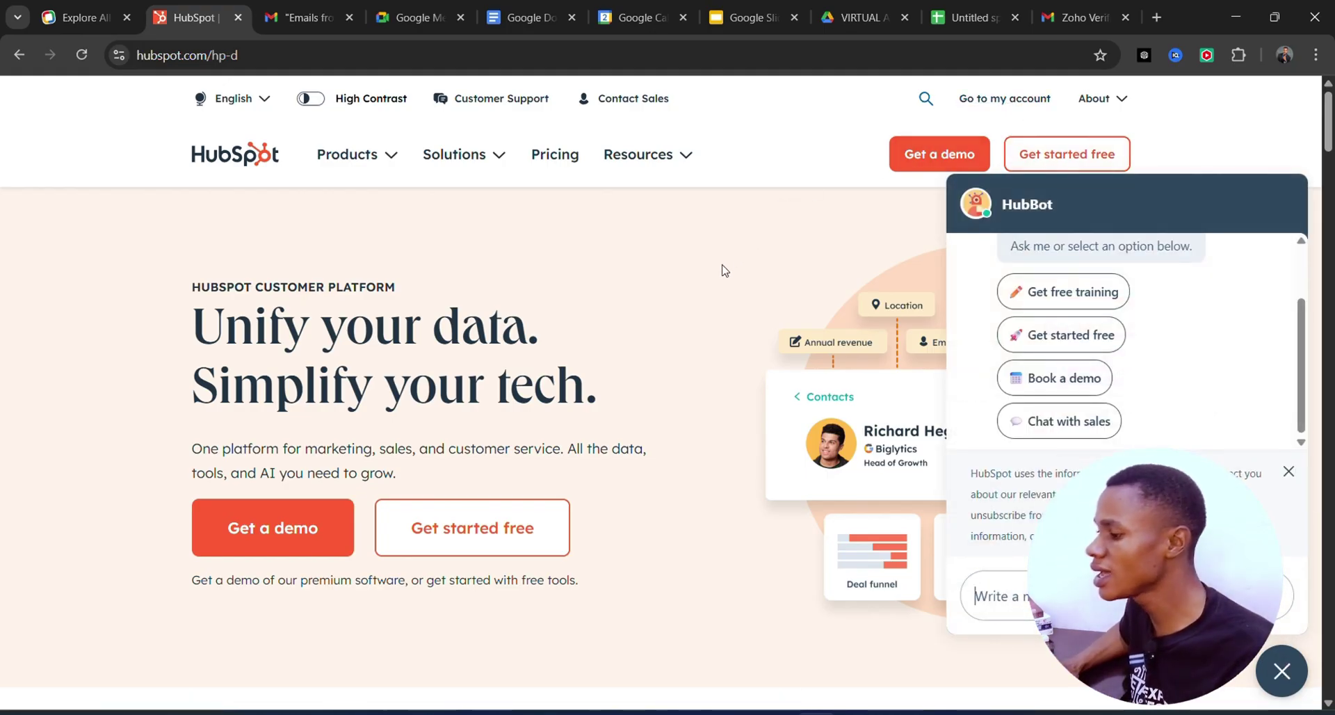
scroll(680, 400, down, 3)
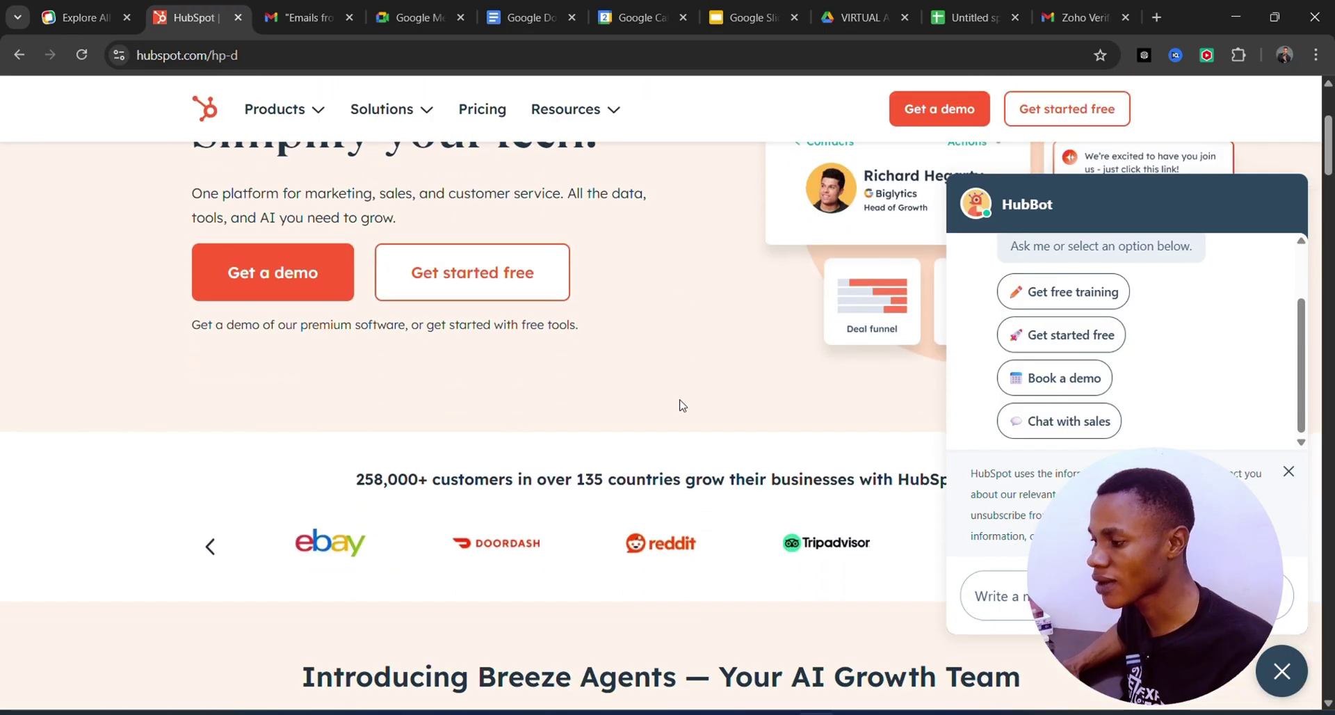
scroll(676, 405, up, 3)
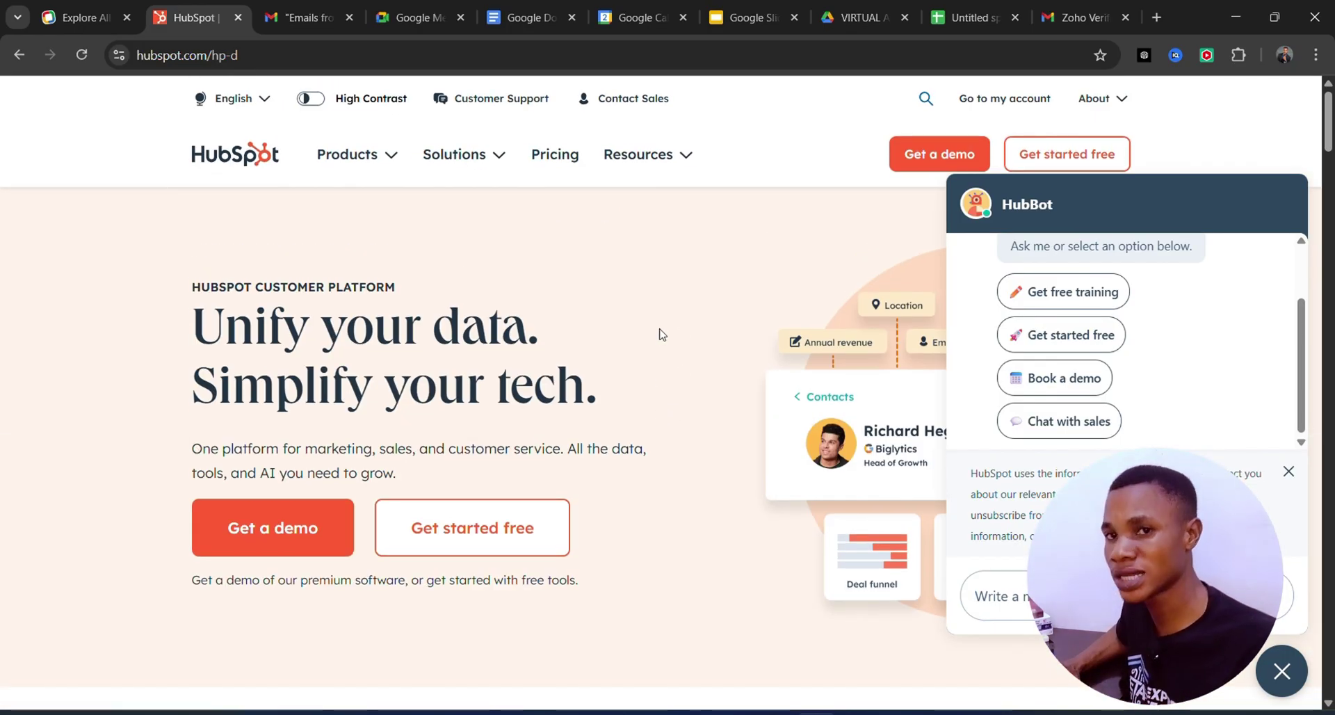
Step: Go to the signed-in account area and enter the Fitness360 account
click(1014, 105)
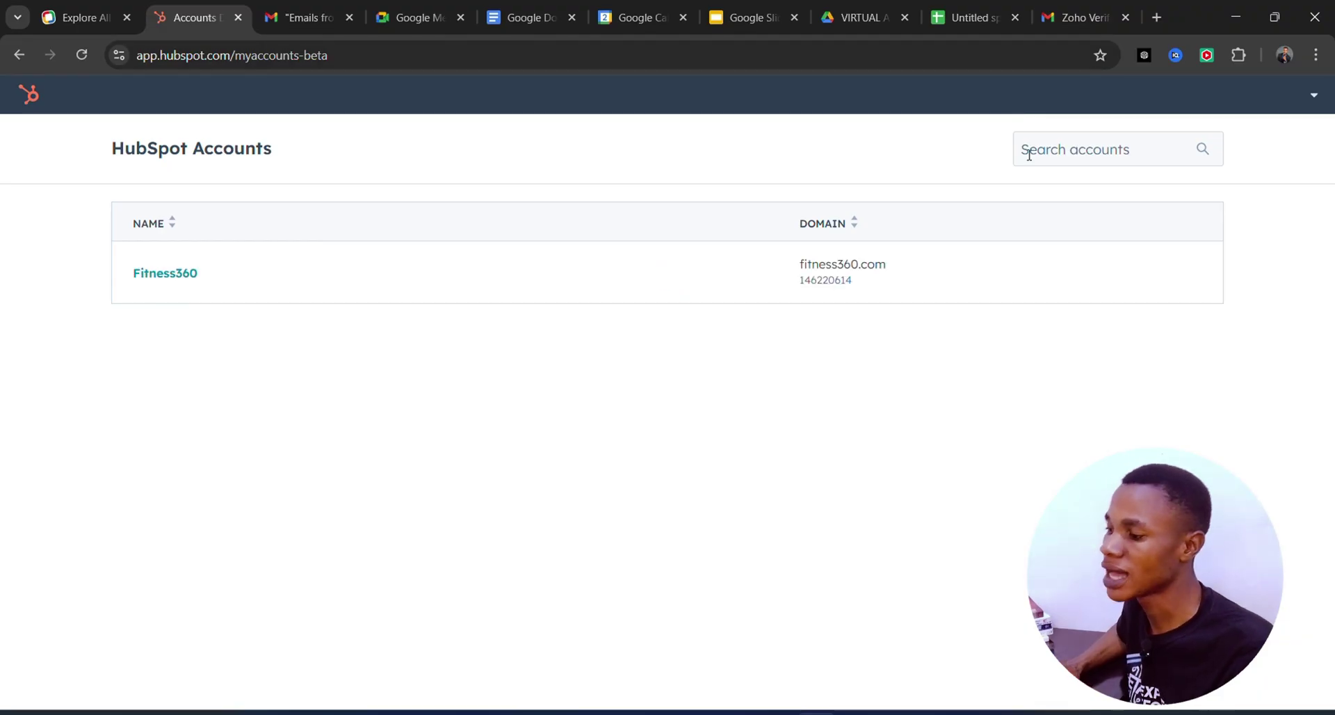
click(522, 278)
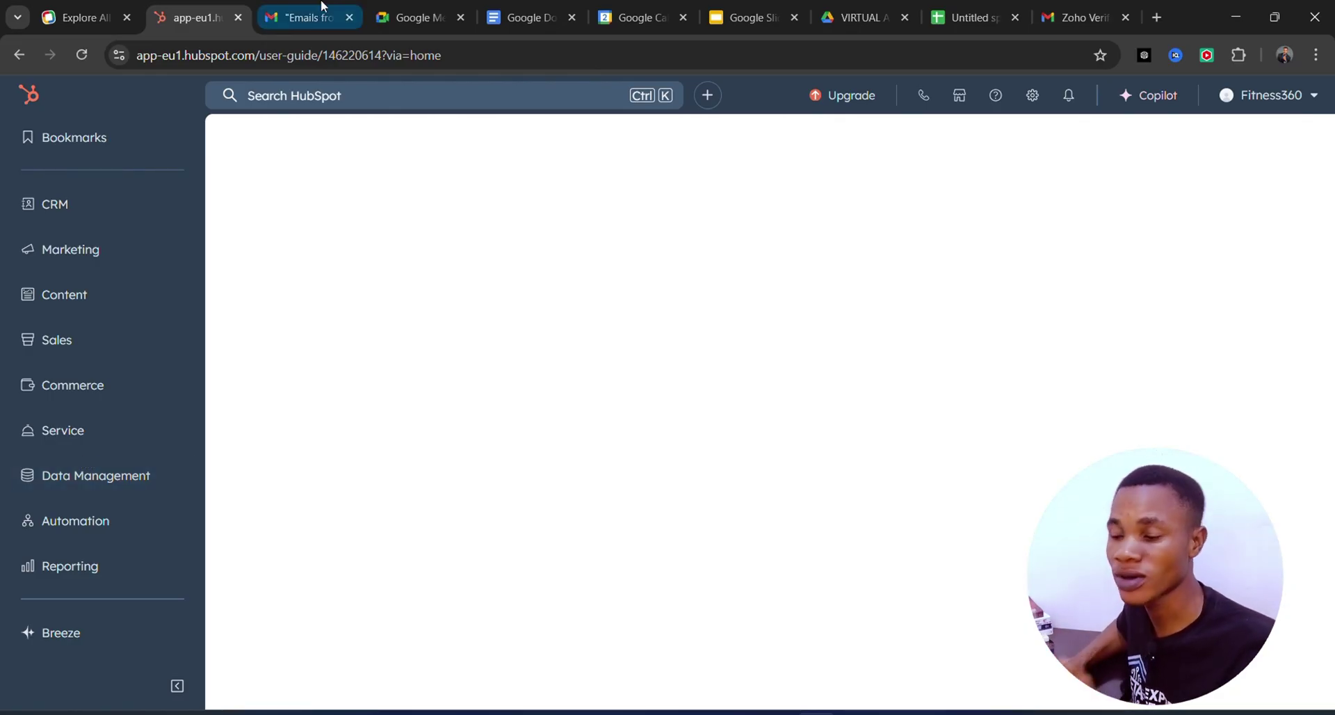
Step: Open CRM > Contacts to see the two sample contacts
click(134, 204)
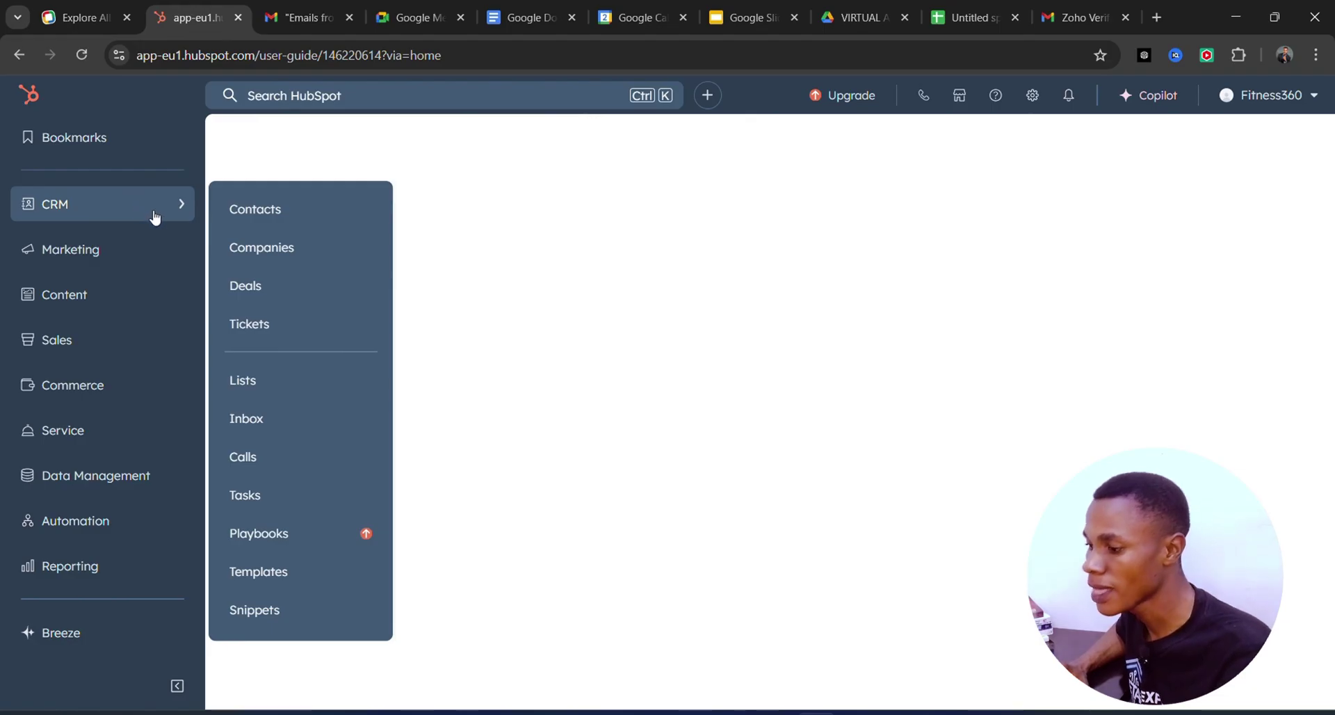
click(268, 210)
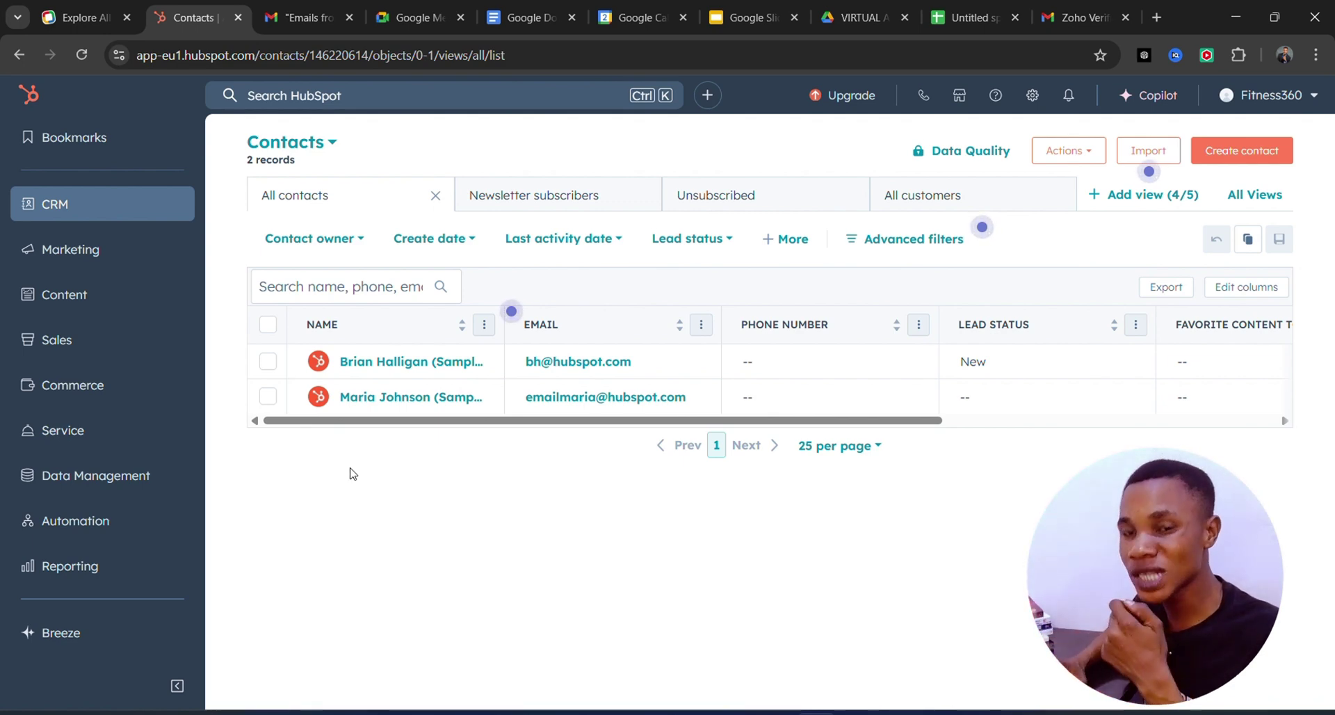
Step: Start a new contact and choose 'I'll set up myself' for a blank form
click(1217, 153)
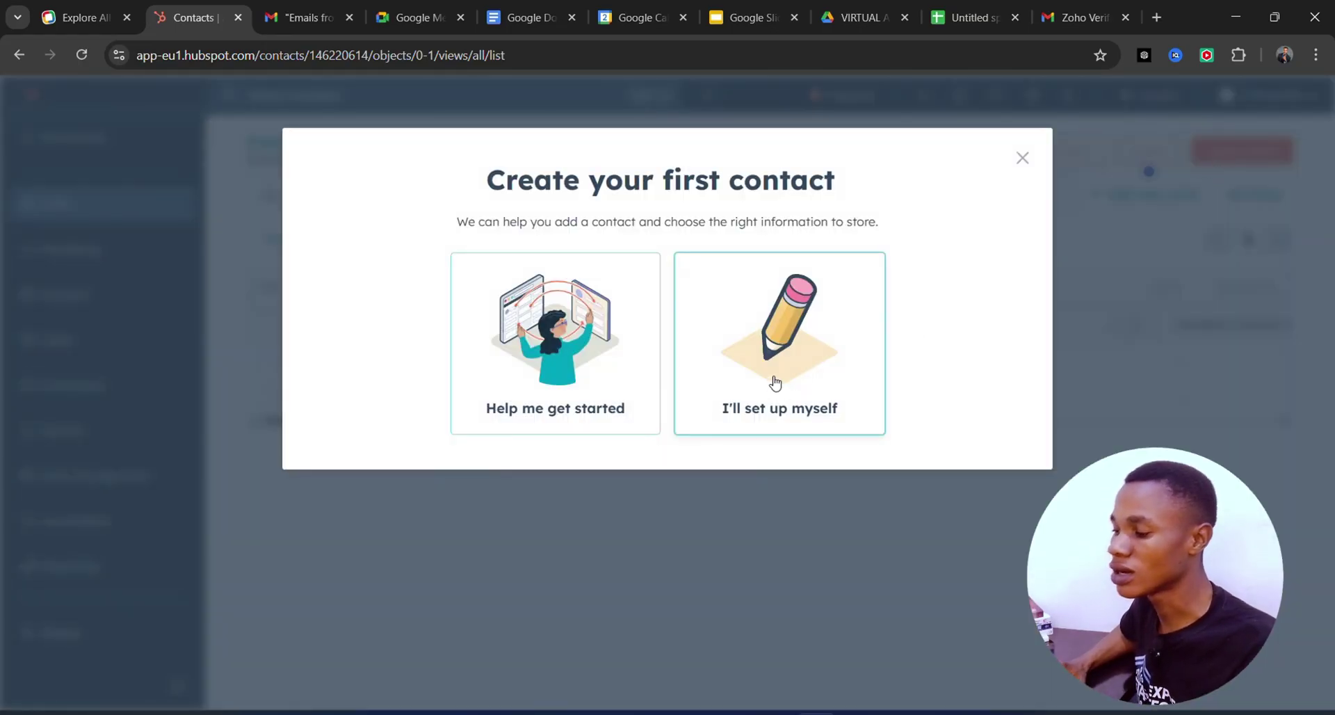
click(777, 381)
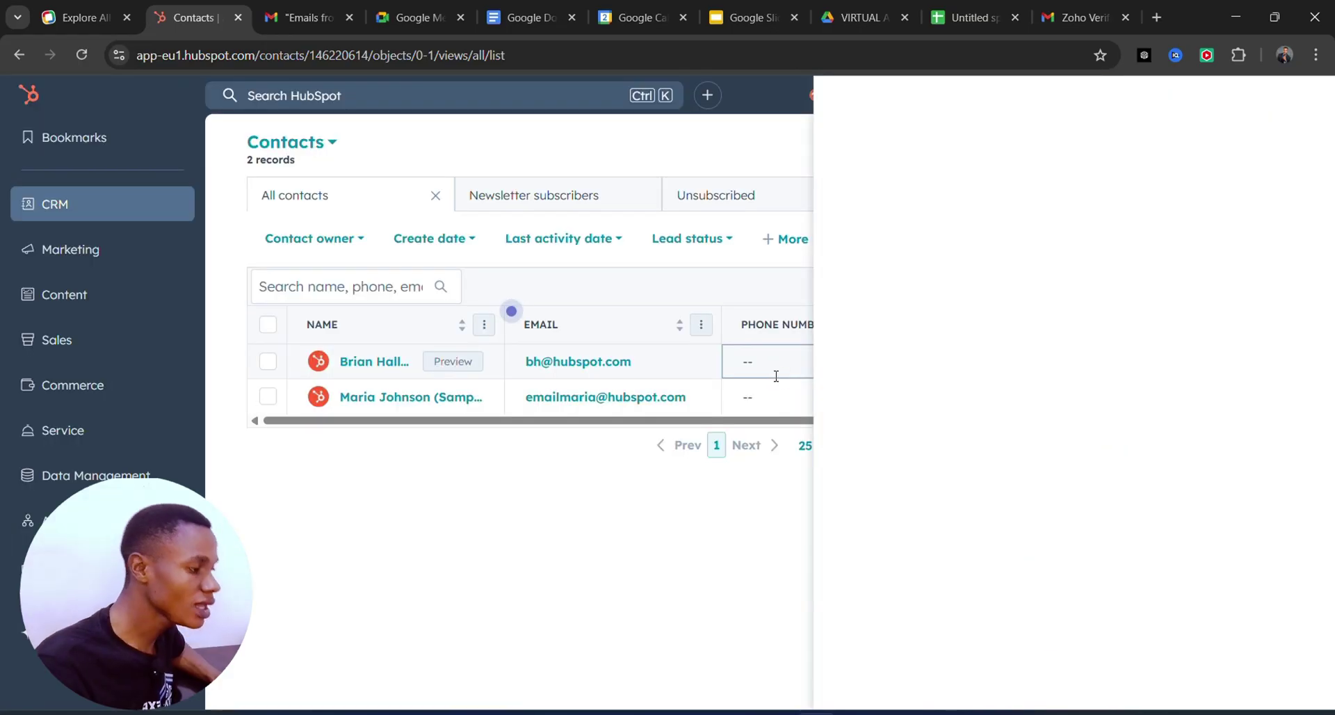
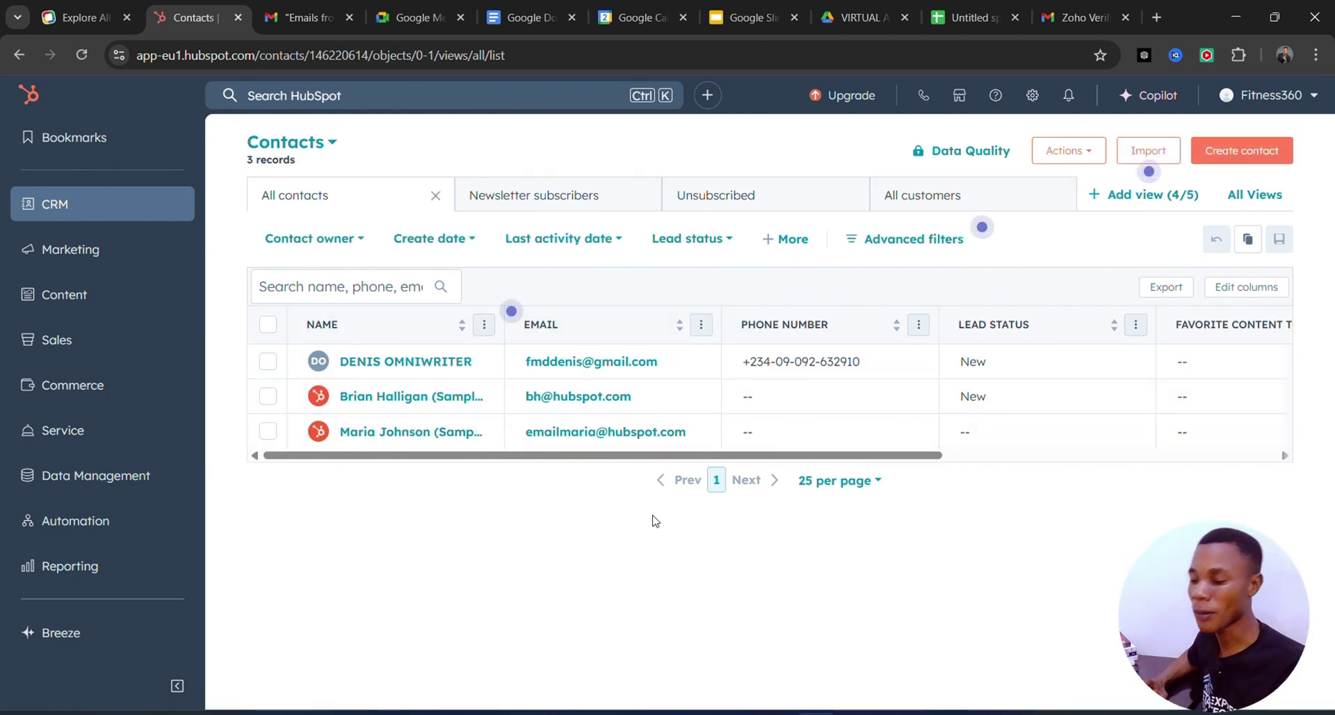
Step: Open the newly created contact's record from the Contacts list
click(383, 365)
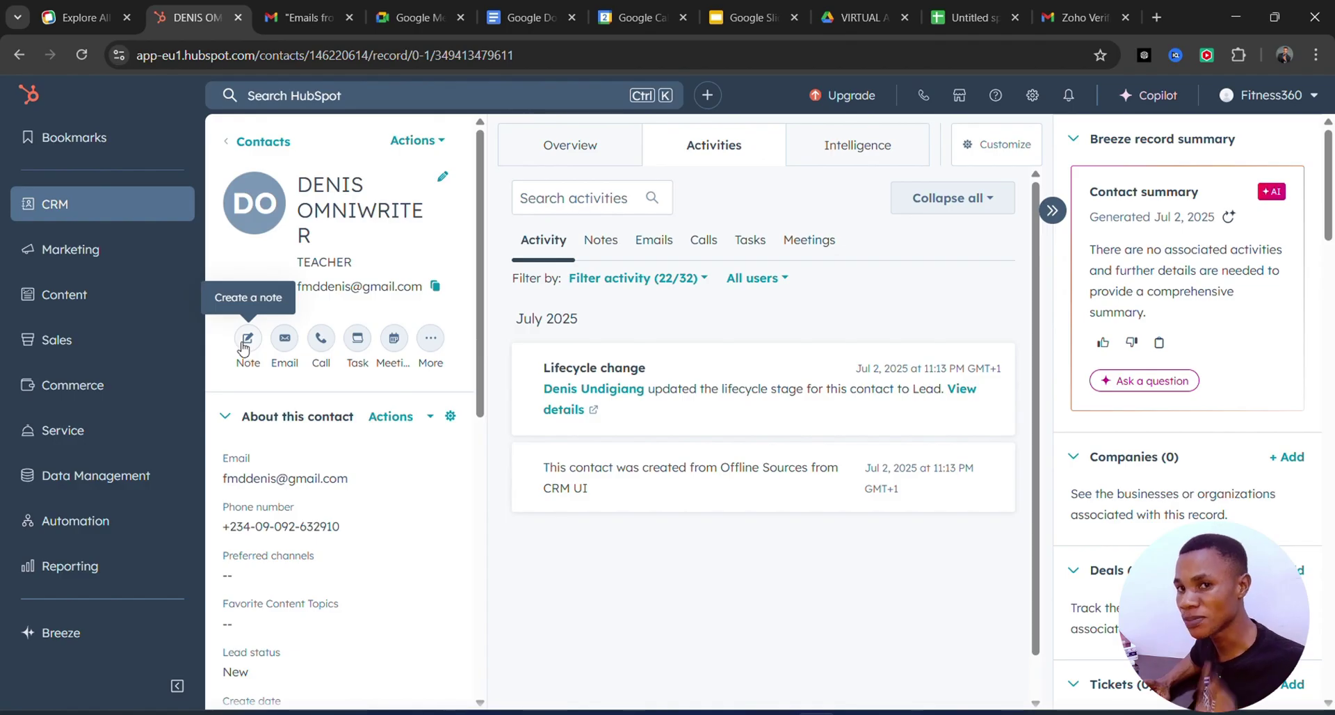
Step: Add and save a note reading 'HE COMPLAINED ABOUT HIS SNEEKERS', fixing a typo along the way
click(245, 341)
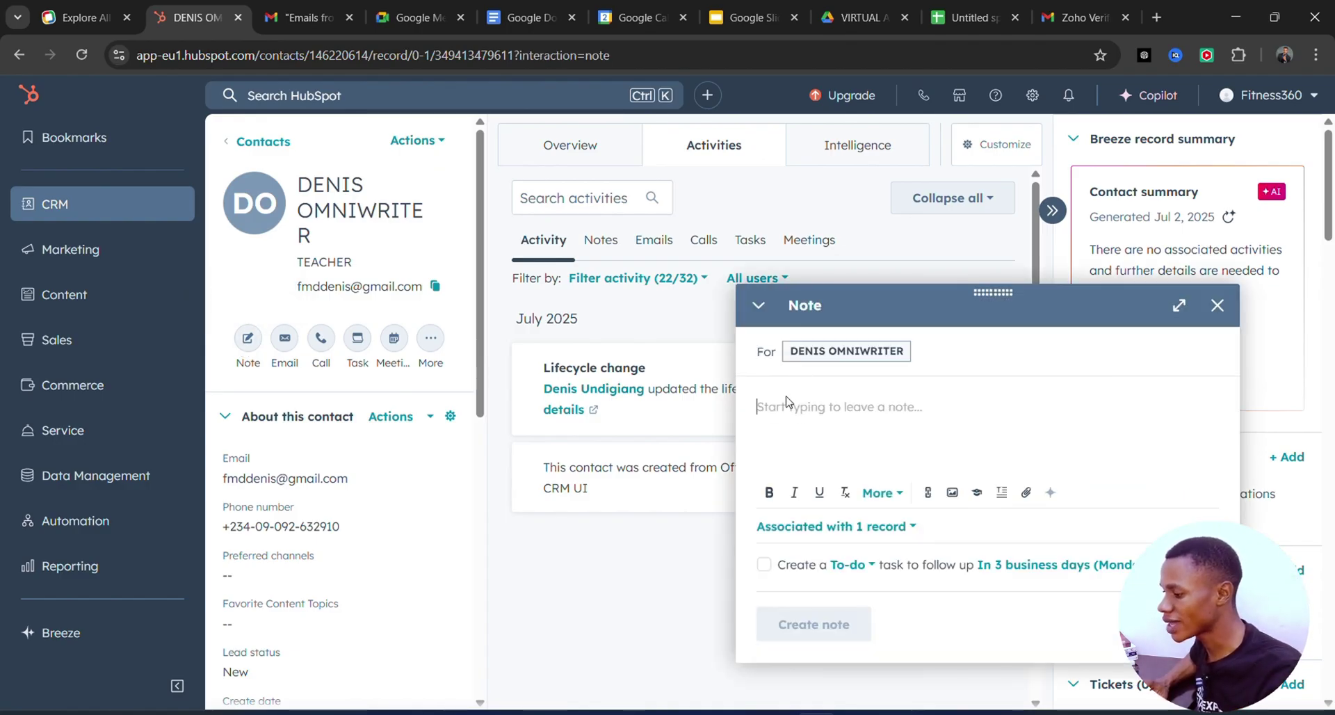
text(H)
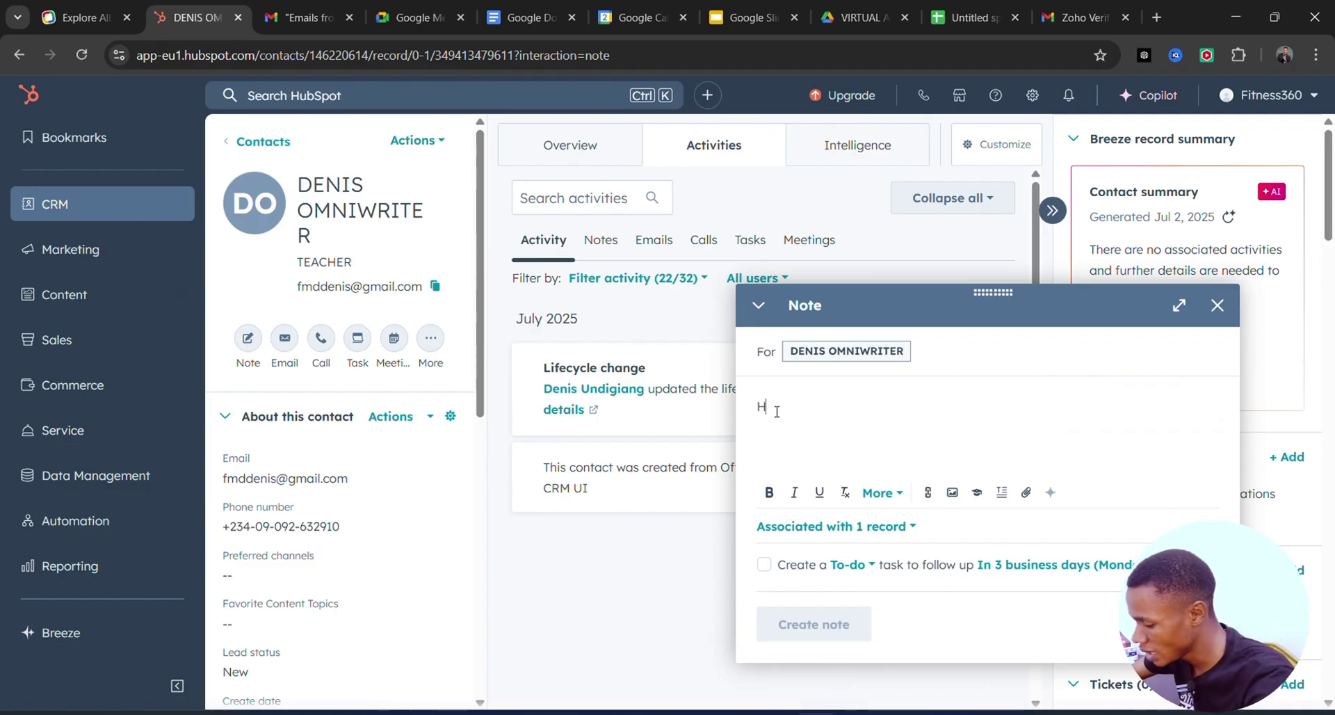
text(ECOMA)
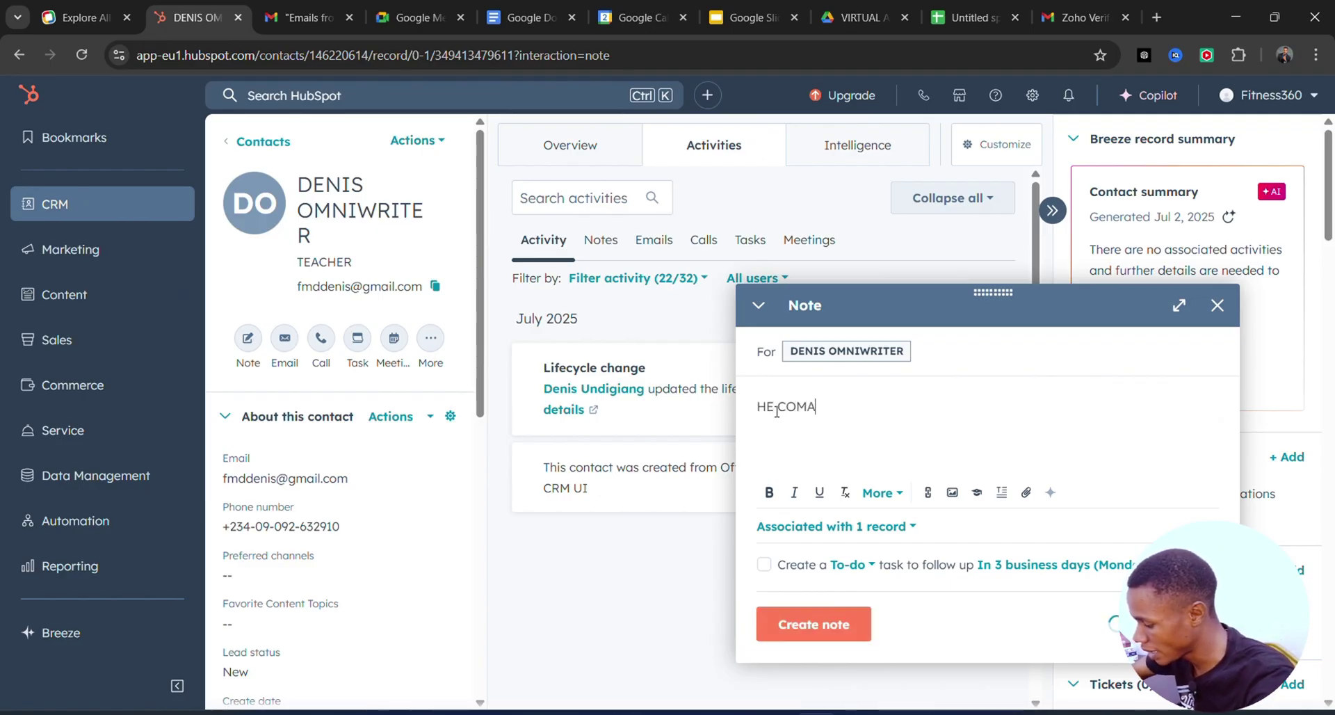
key(BackSpace)
text(P)
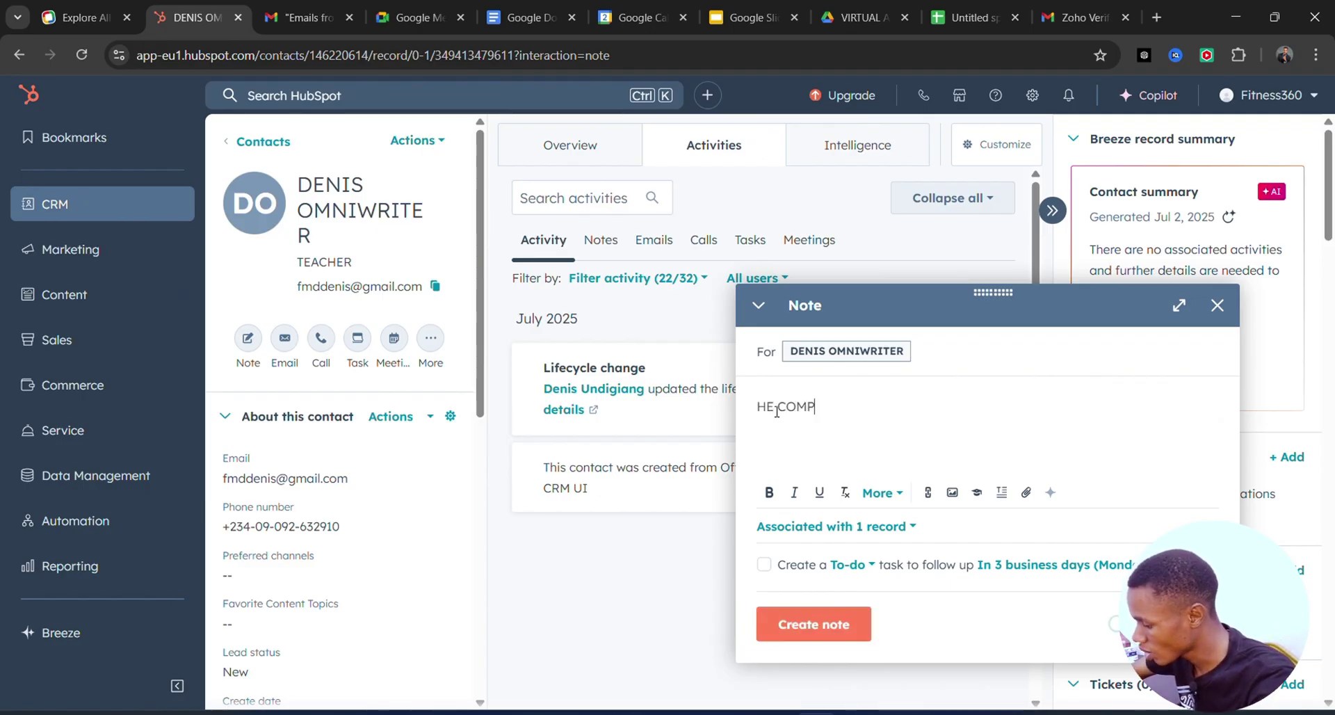
text(LAINED ABOUT)
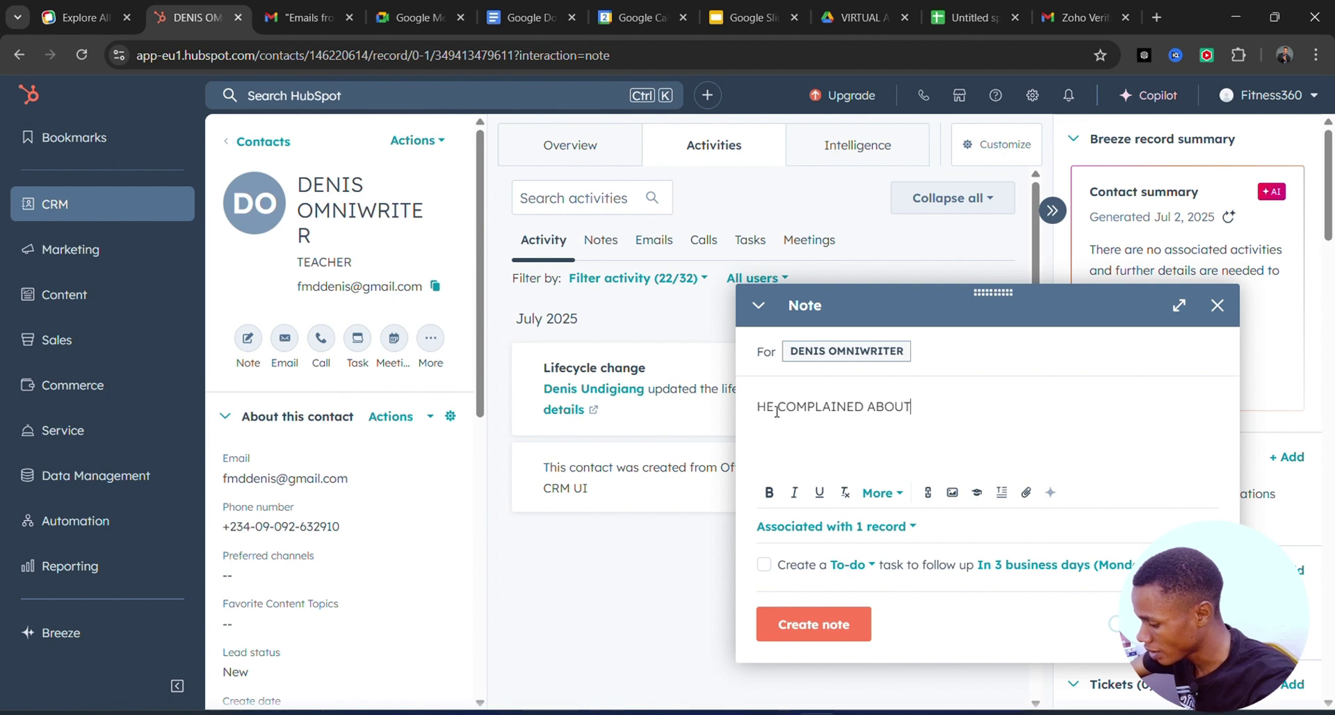
text( HIS SNEEKERS)
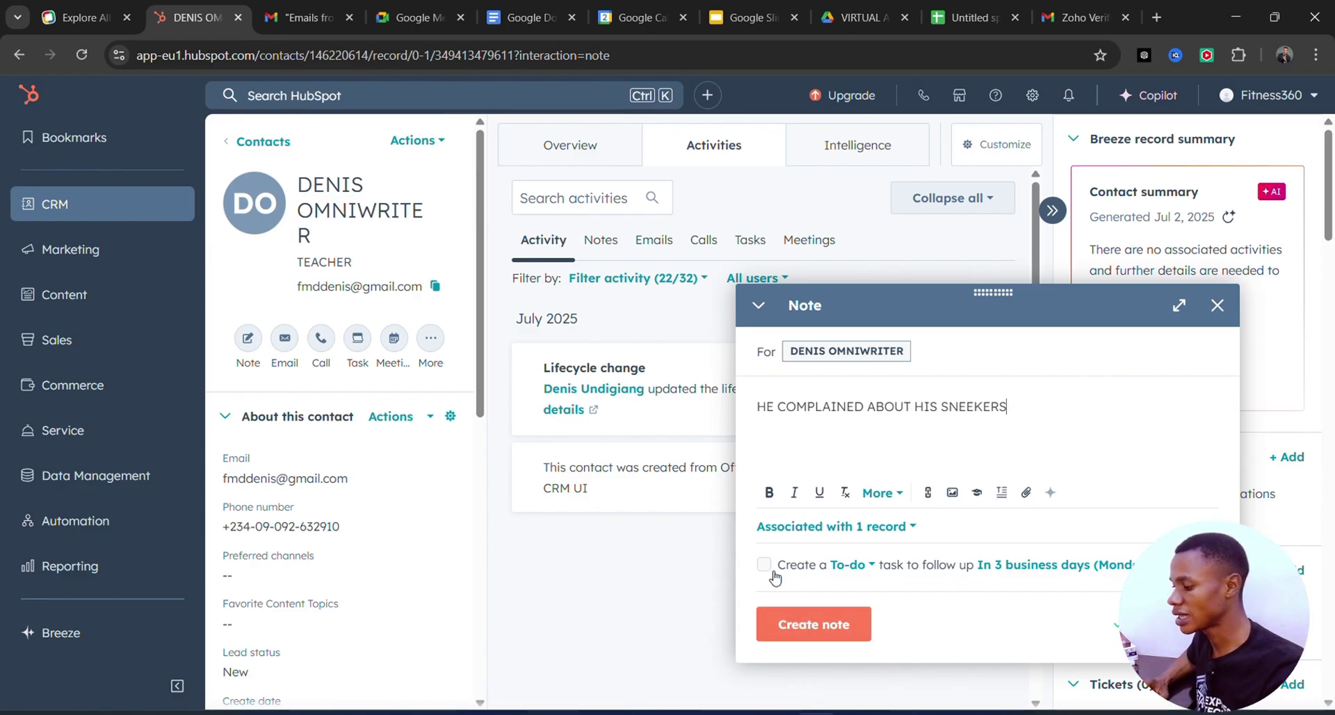
click(804, 632)
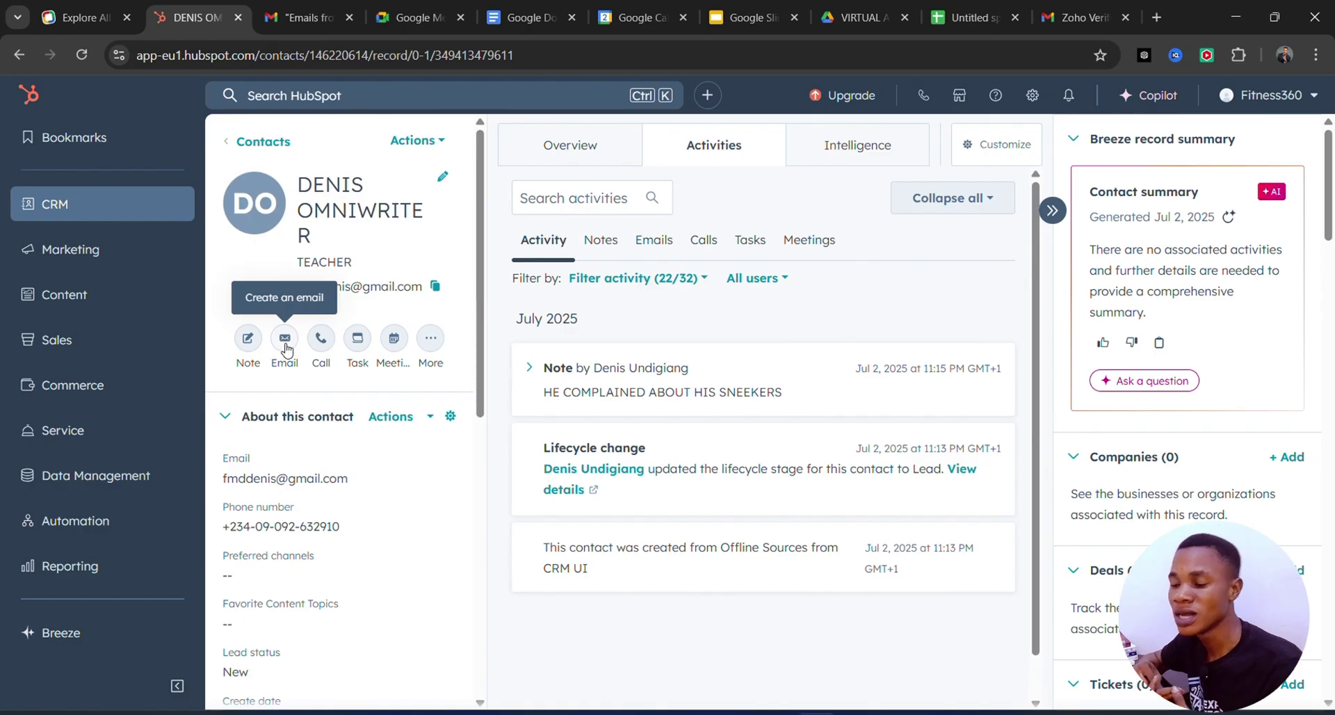
click(286, 339)
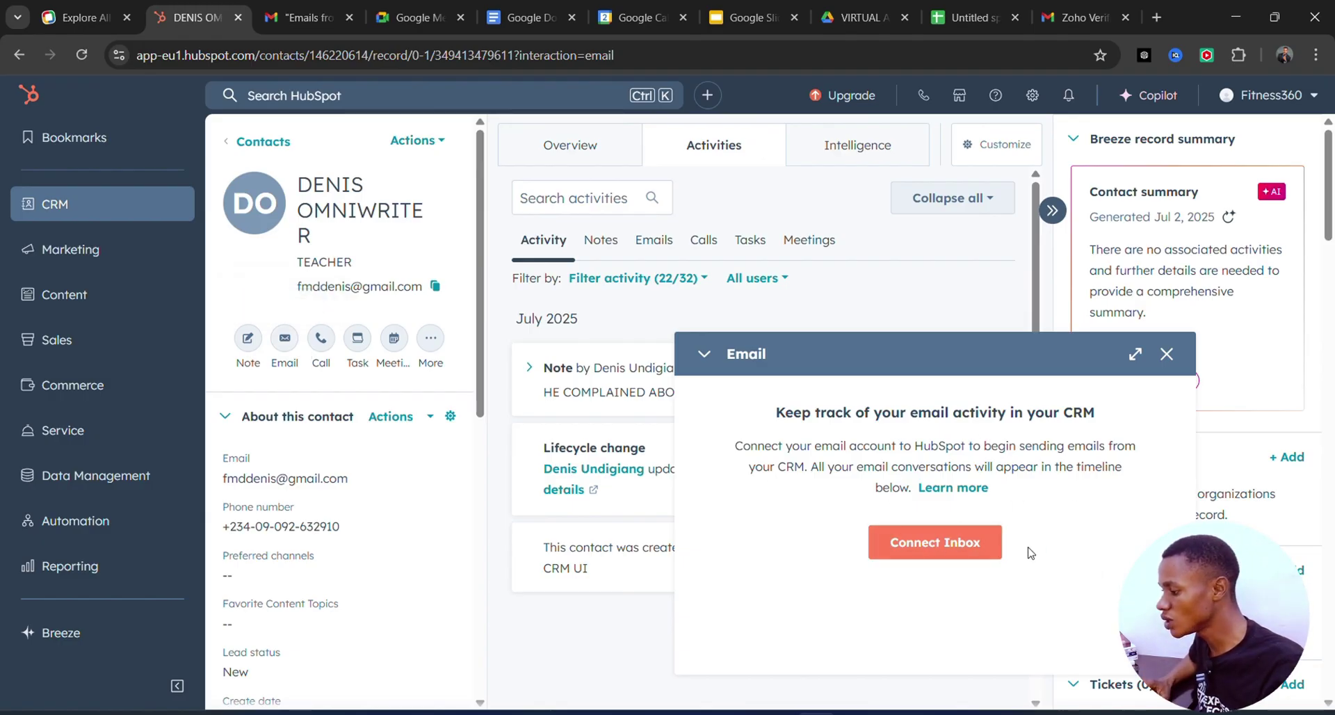
click(942, 541)
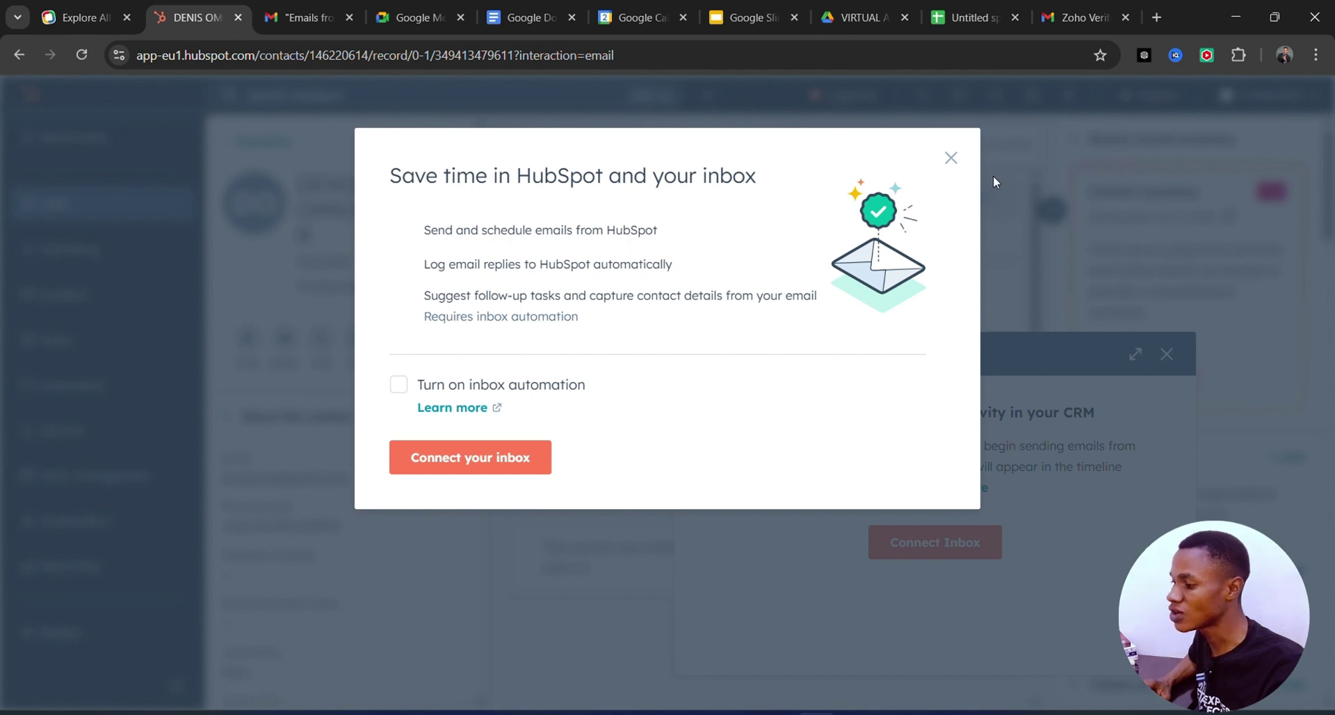
click(951, 158)
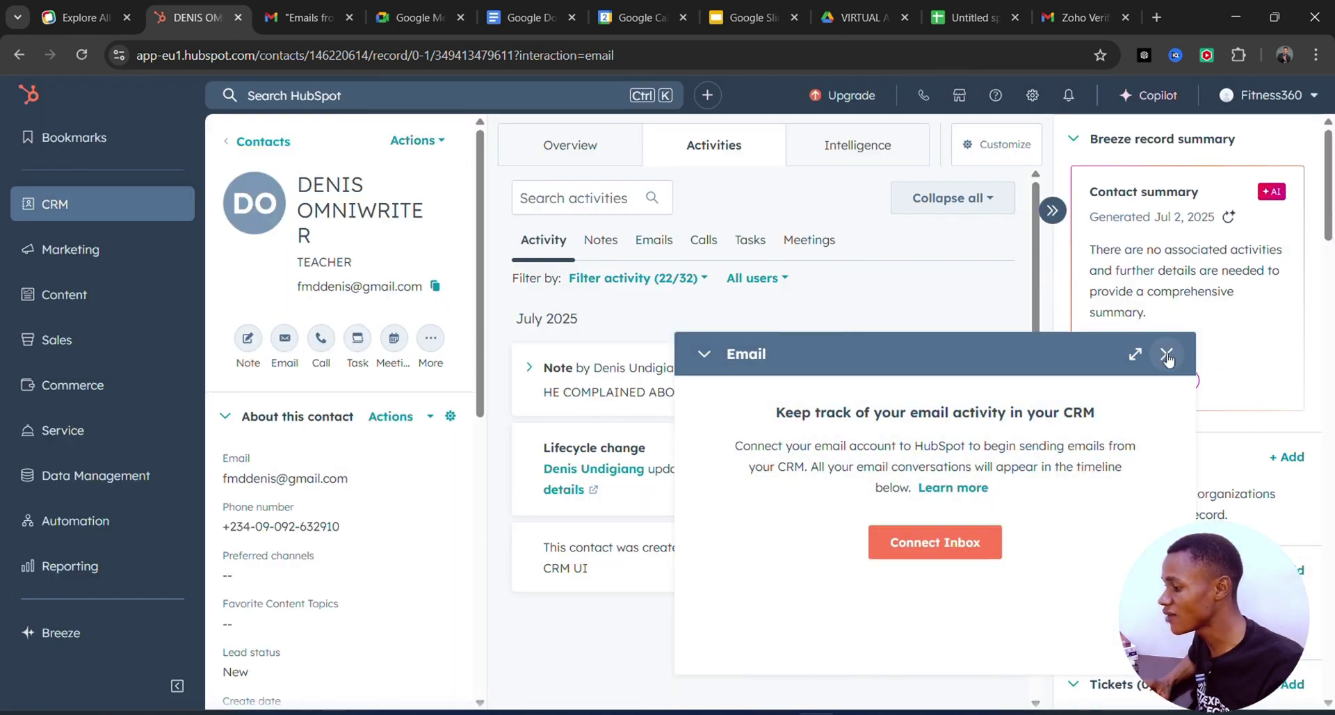
click(1168, 357)
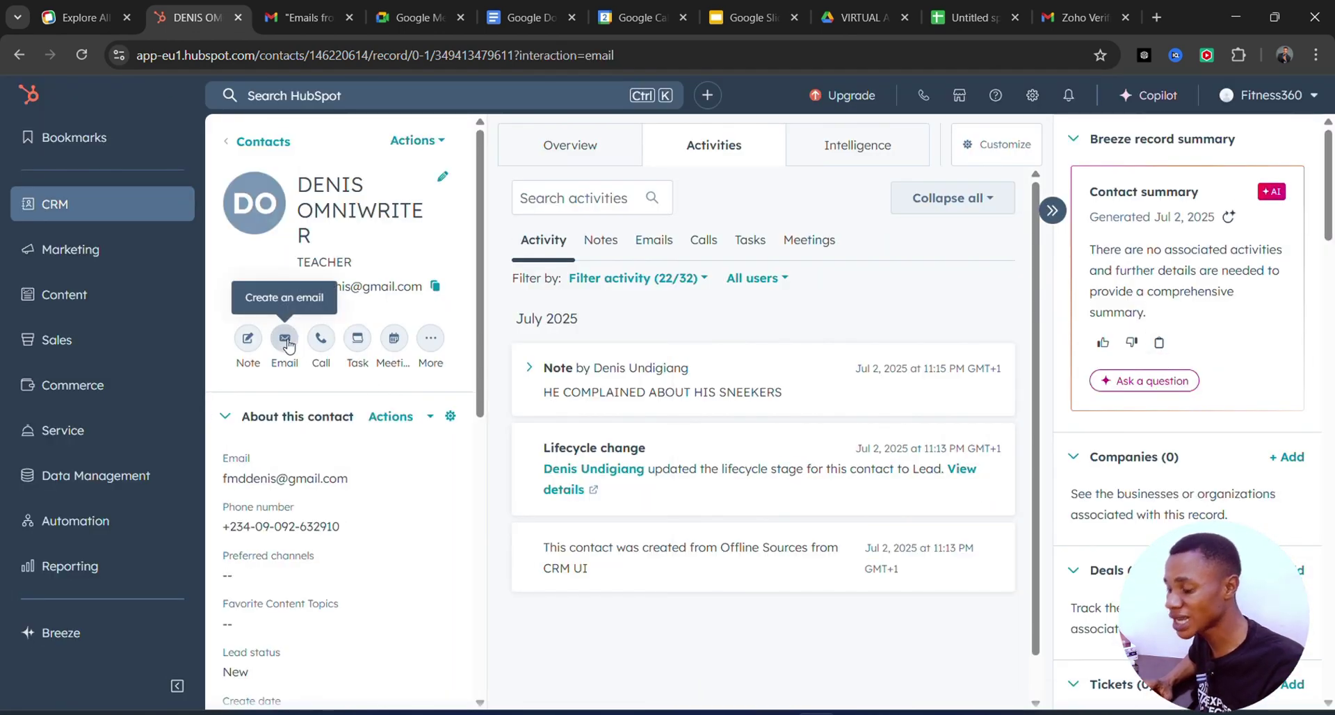
click(285, 341)
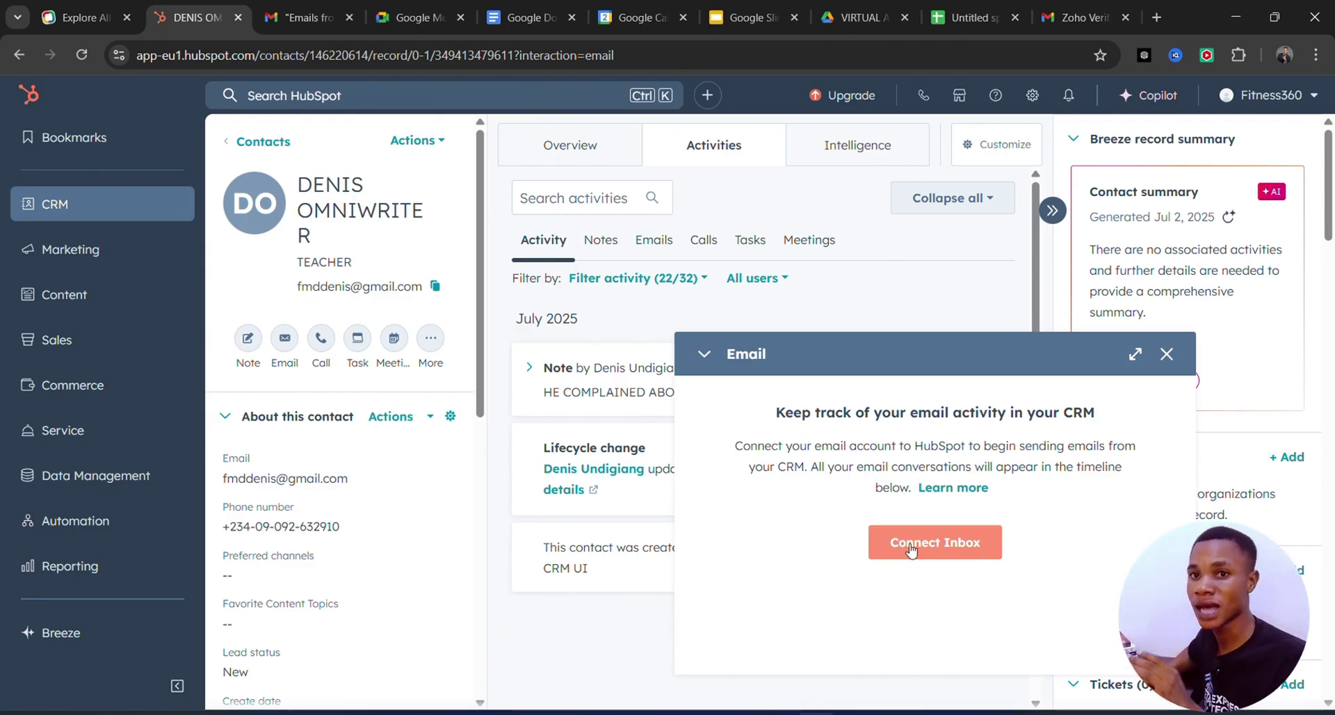
click(1167, 355)
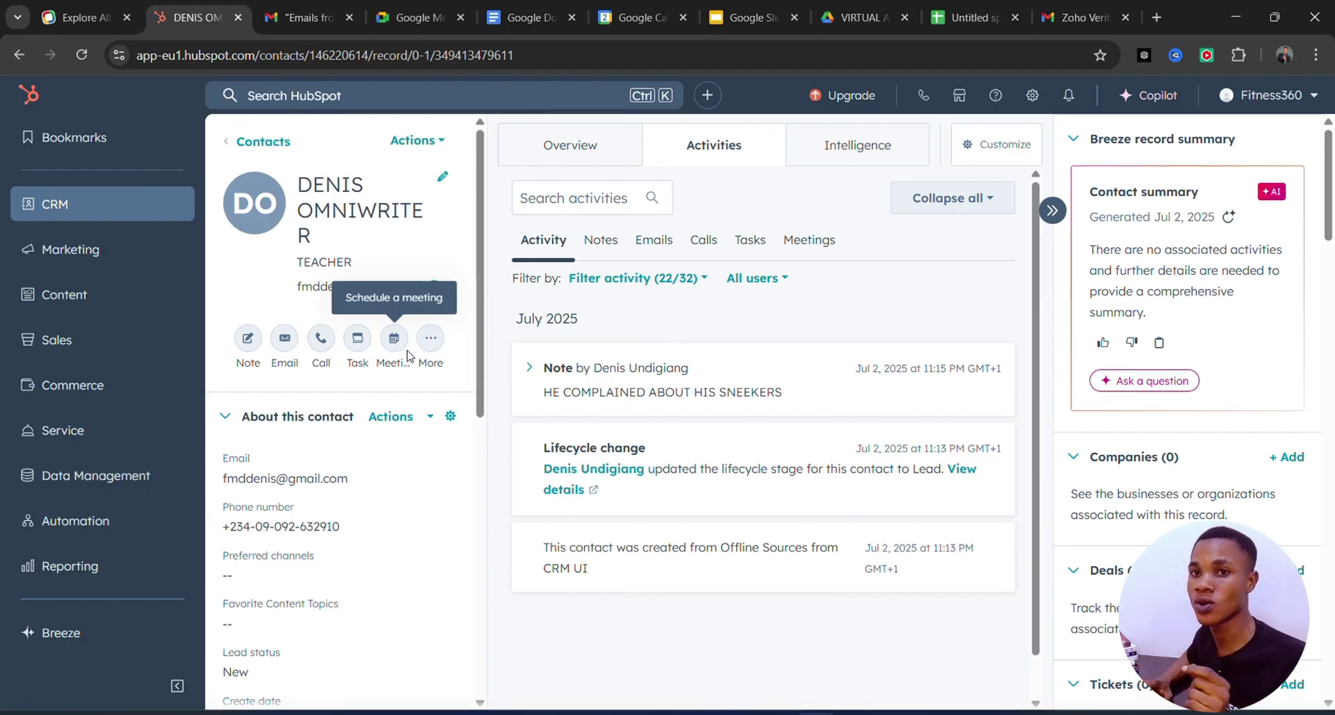
click(321, 348)
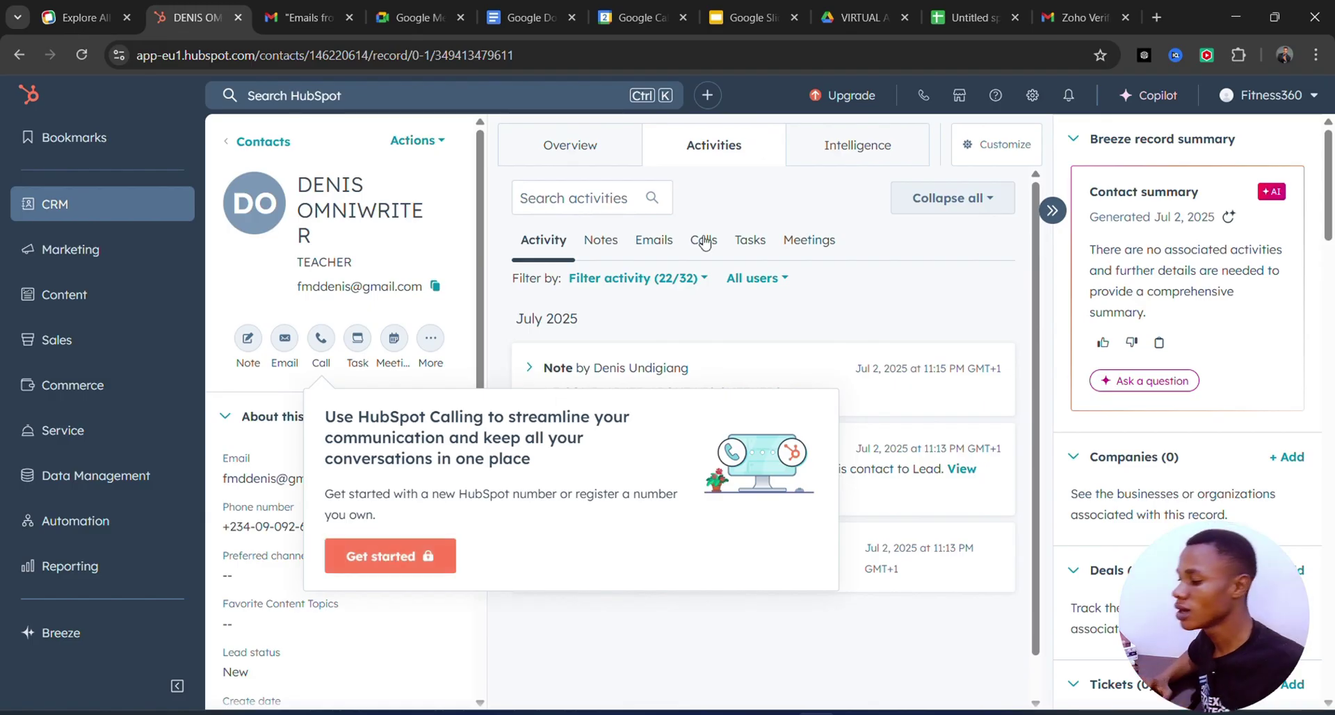
click(744, 341)
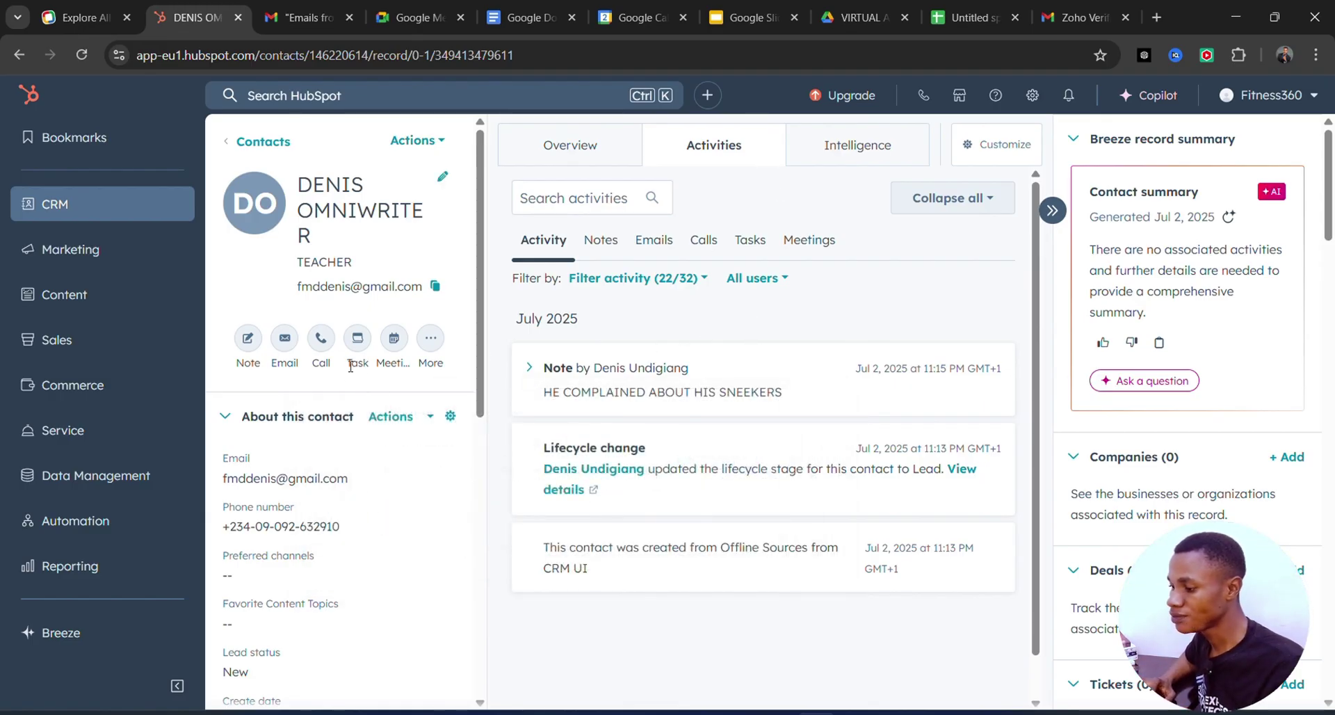
Step: Start a task titled about informing the sales team of the sneakers complaint, correcting typos
click(359, 343)
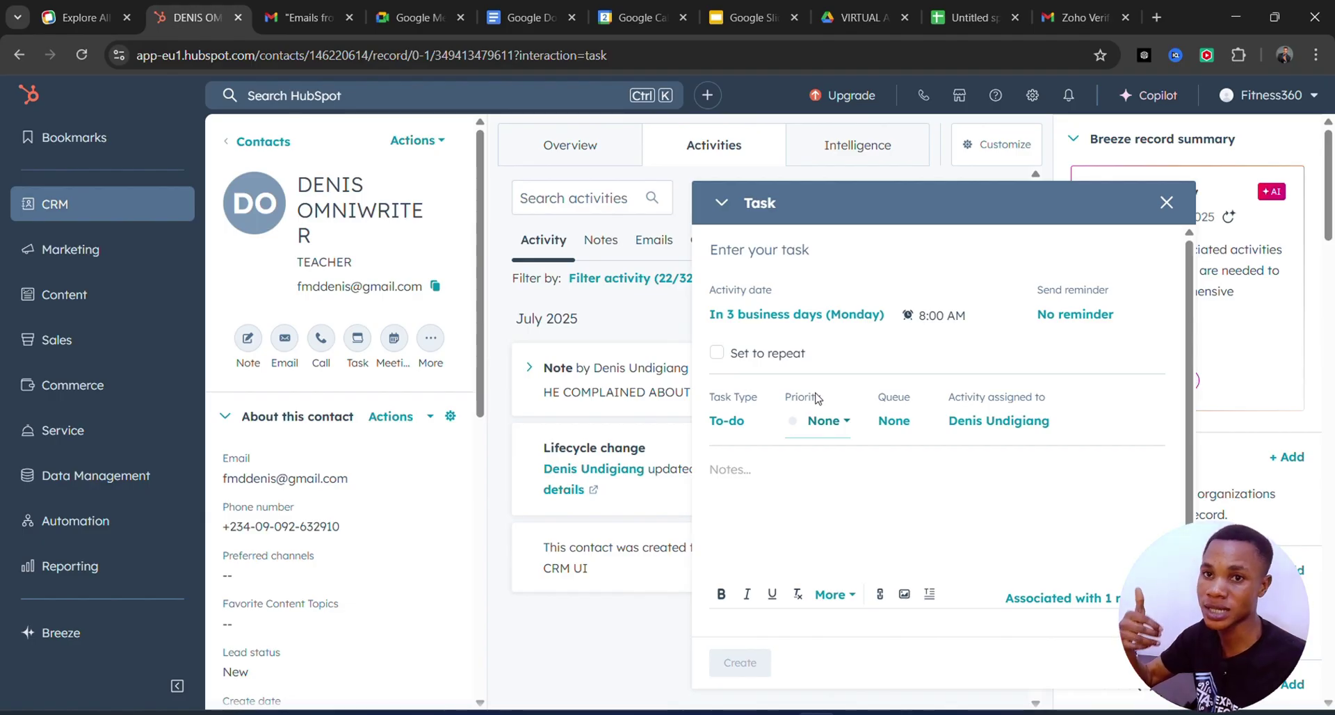
text(I)
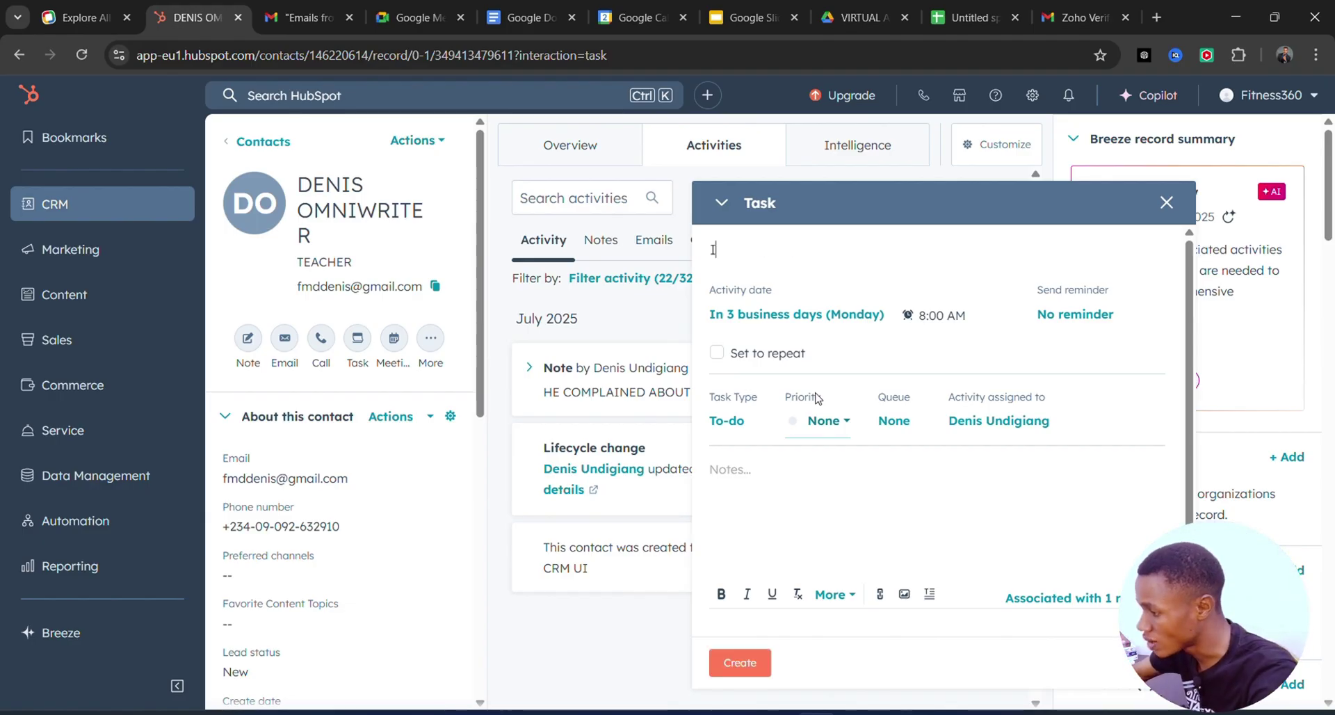
text( WILL )
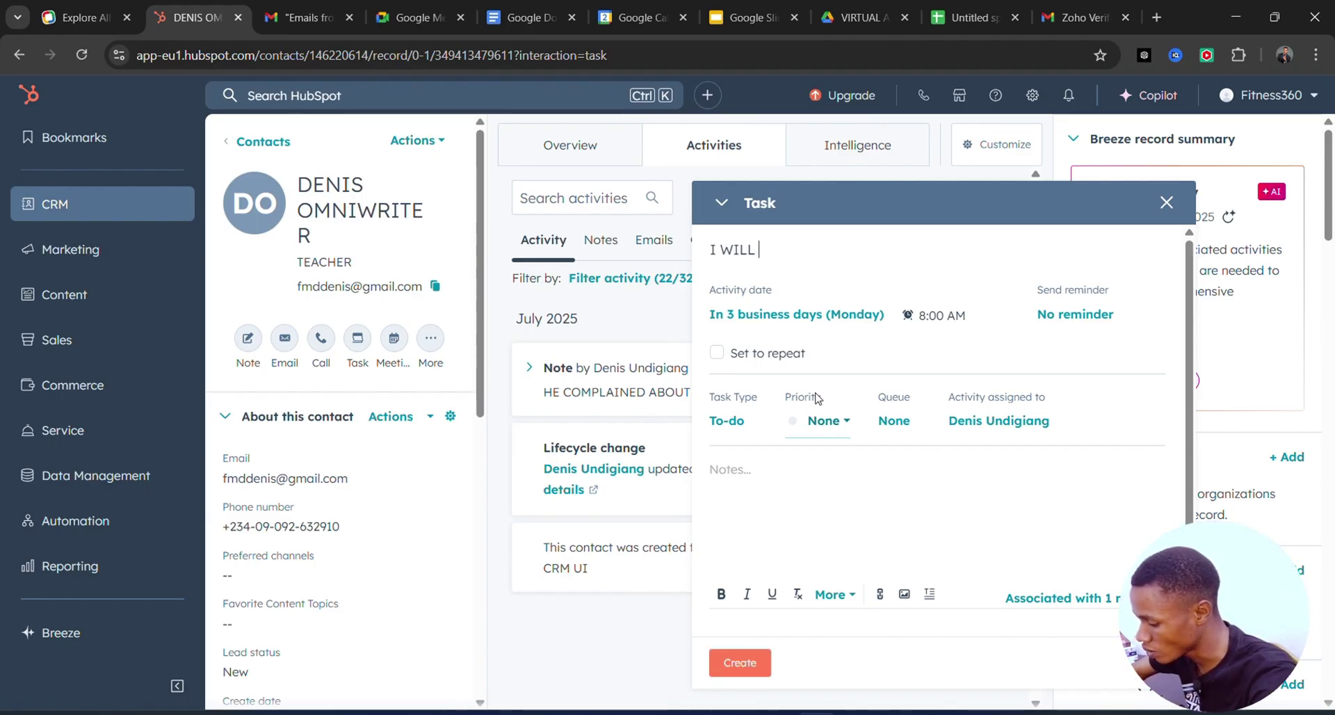
text(INFORME T)
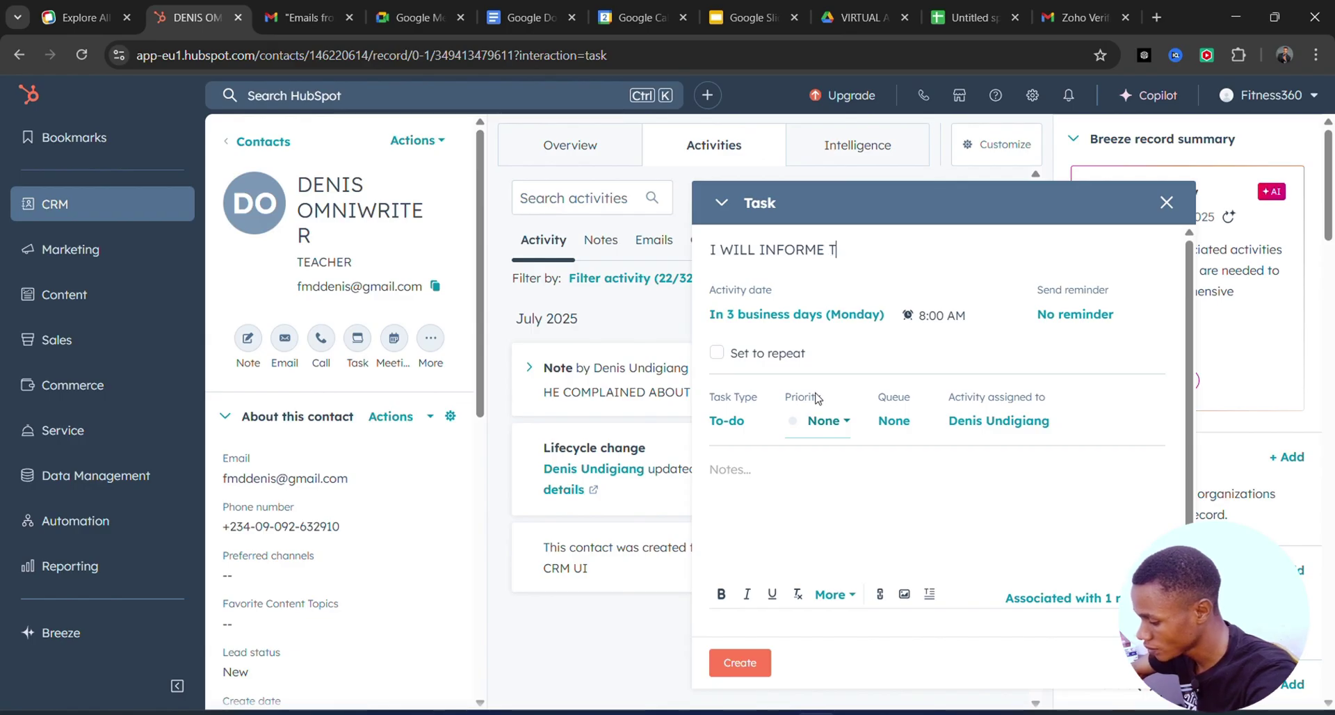
text(HE SALES THEM)
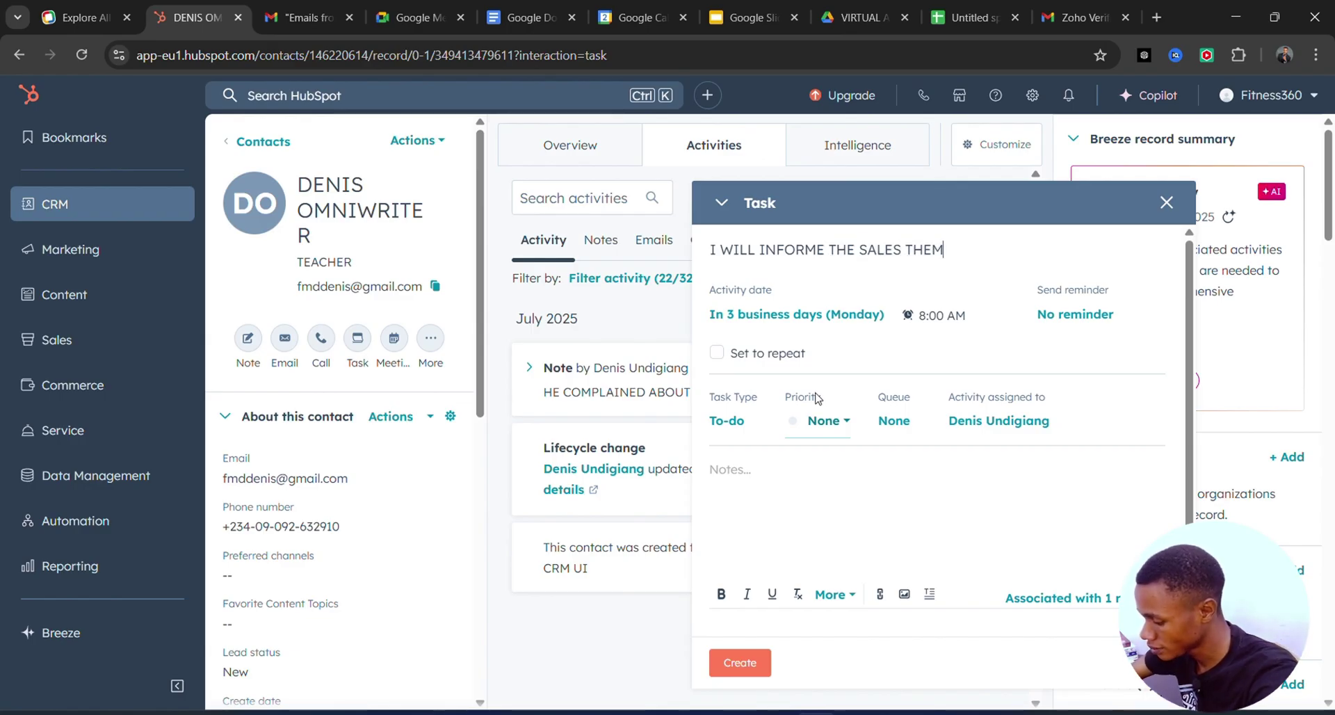
key(BackSpace)
key(BackSpace)
key(BackSpace)
text(A,)
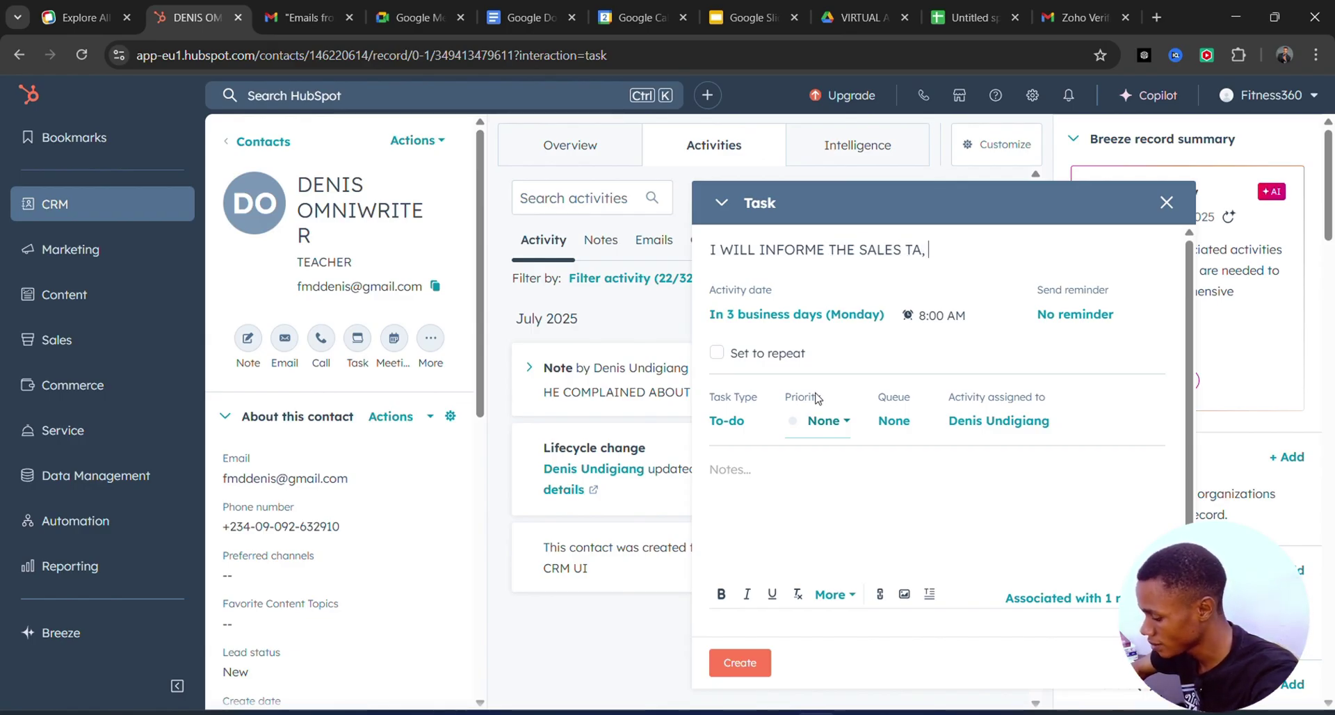
key(BackSpace)
key(BackSpace)
text(W)
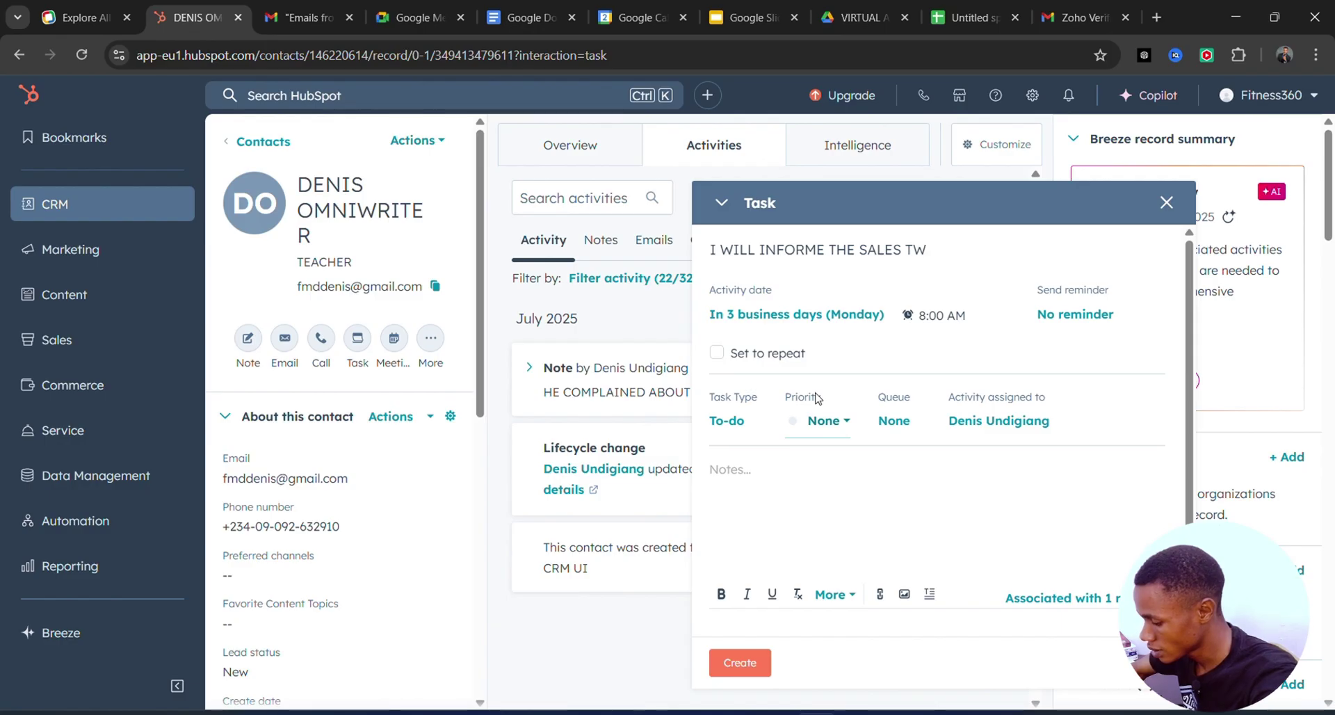
key(BackSpace)
text(EAM ABIO)
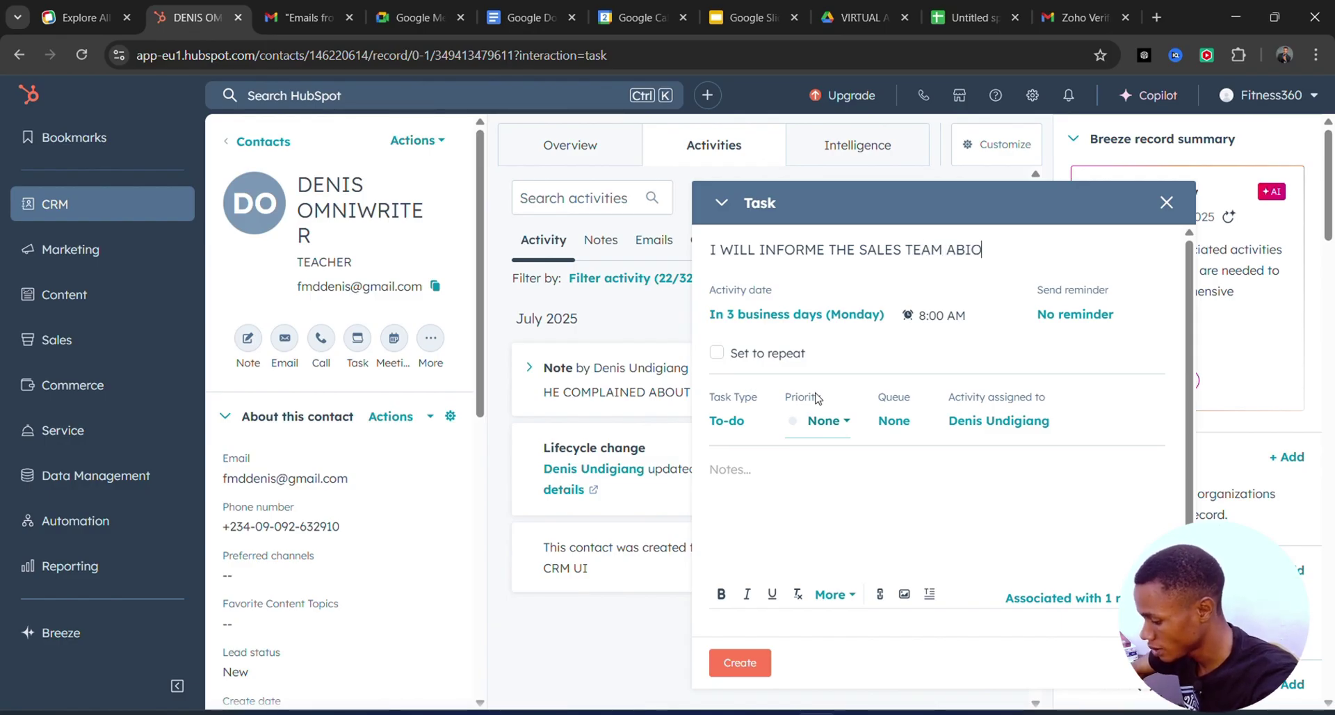
text(UT T)
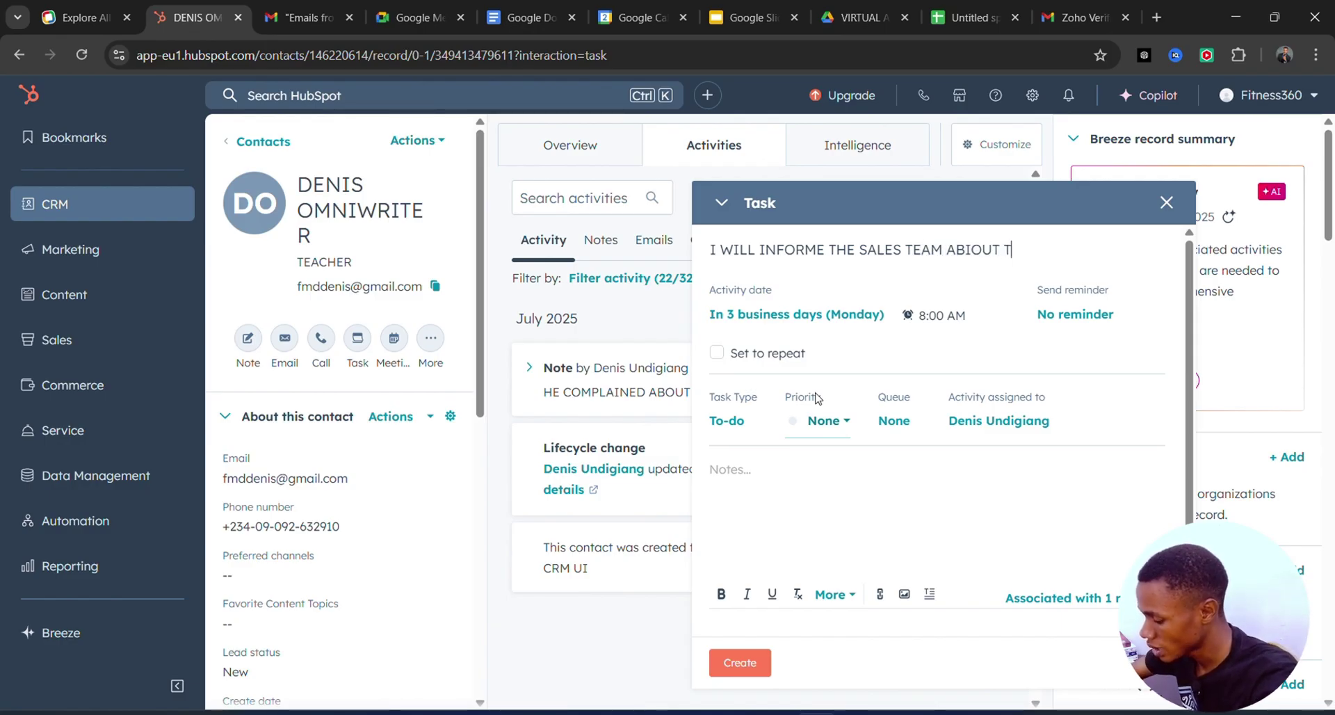
text(HE SNEE)
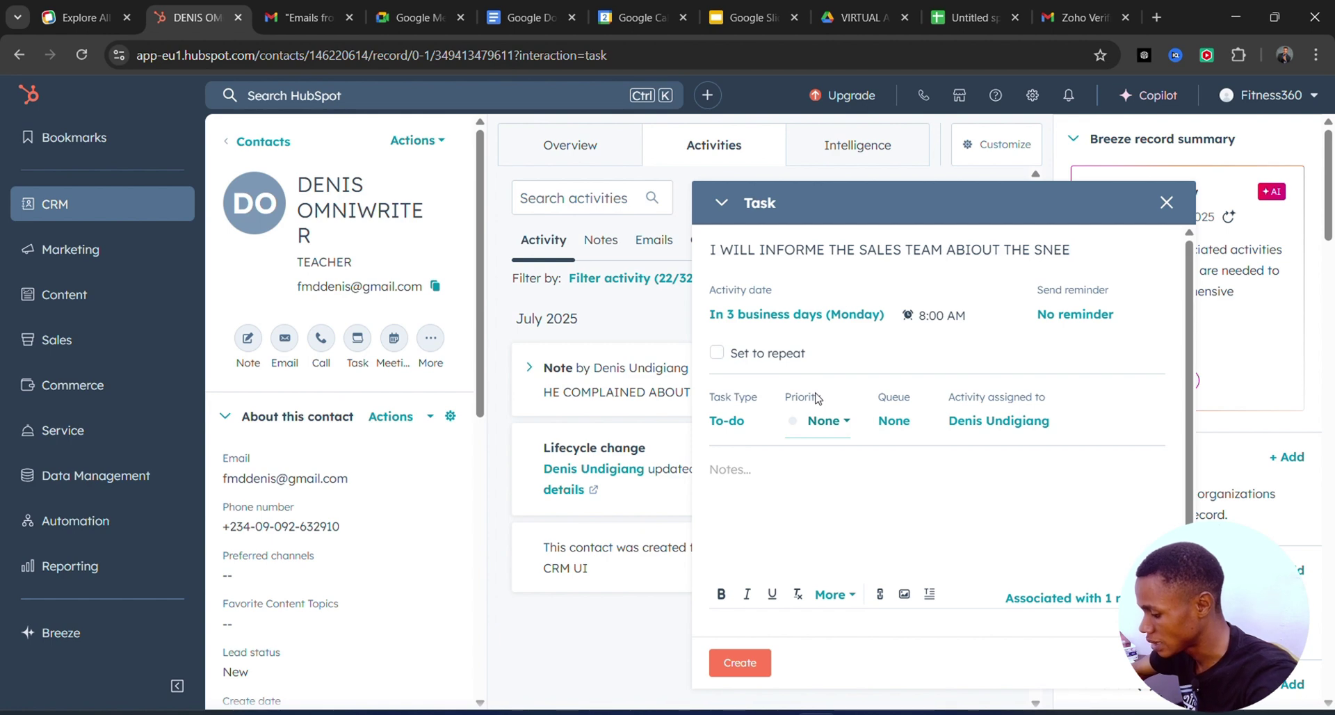
text(KERS CON)
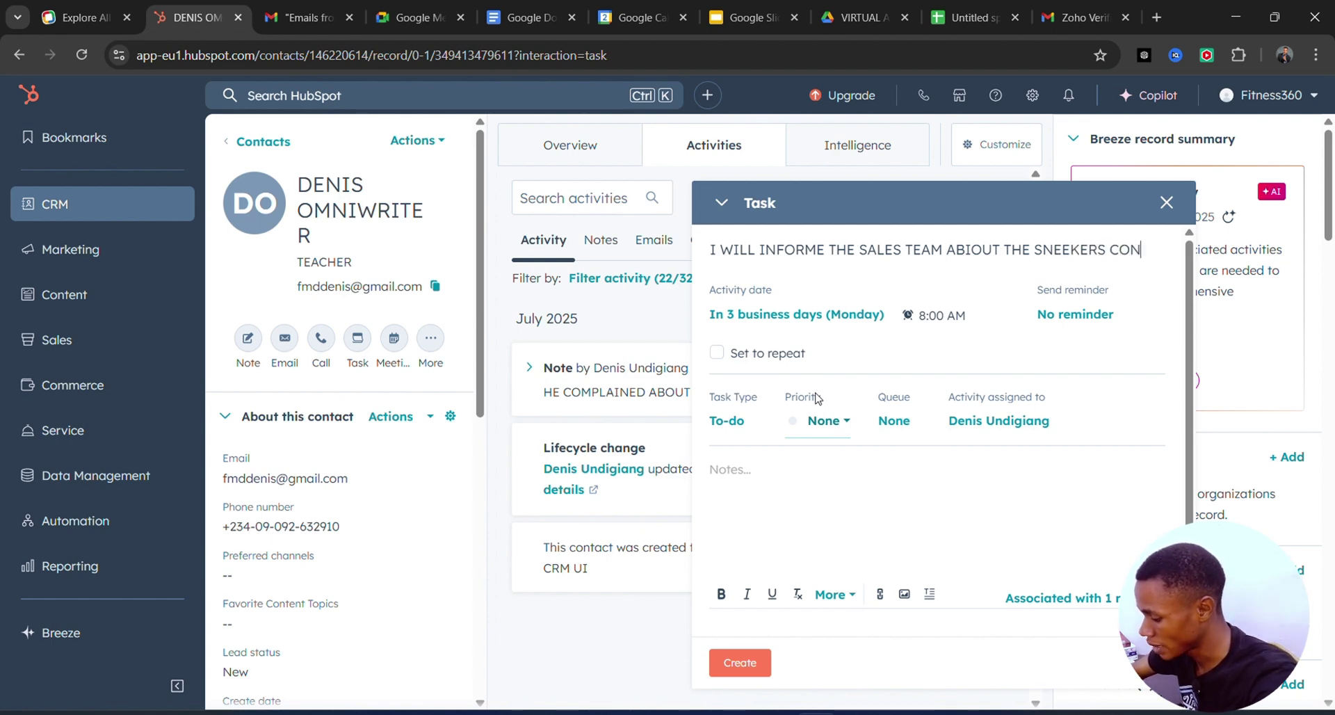
text(APLIN)
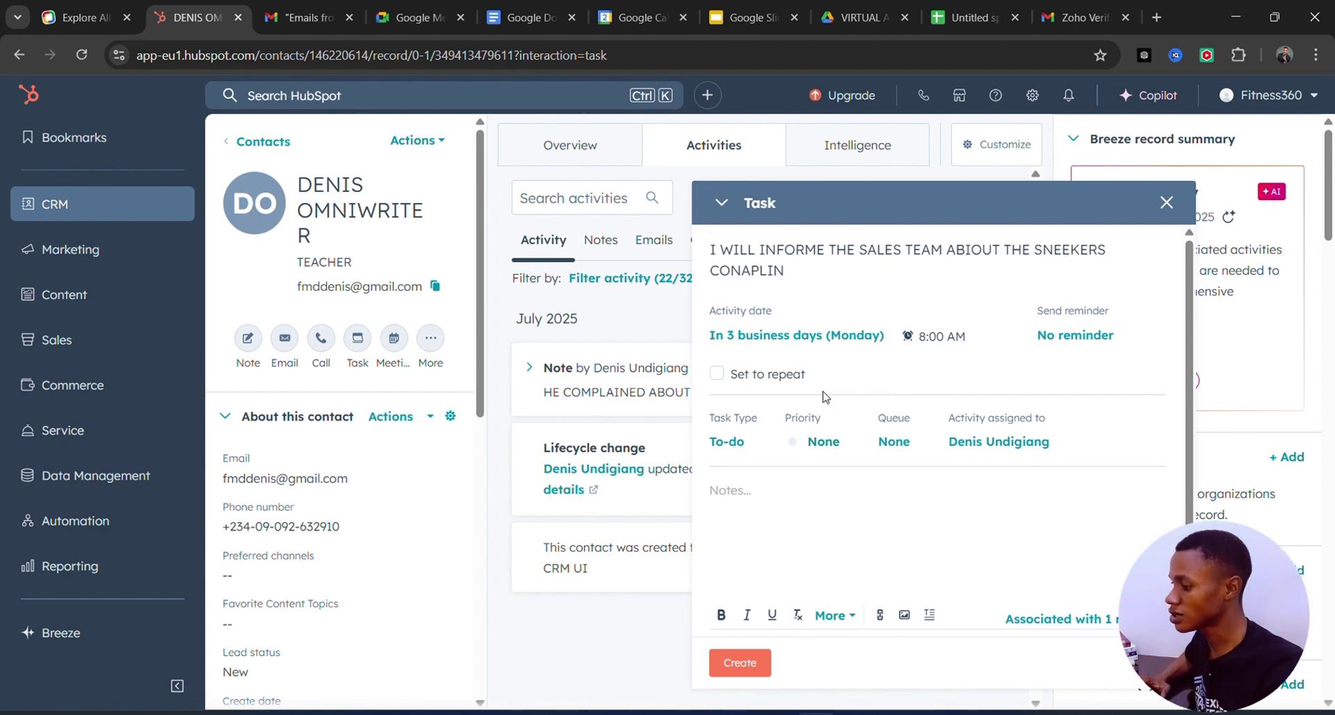
key(BackSpace)
key(BackSpace)
key(BackSpace)
key(BackSpace)
key(BackSpace)
key(BackSpace)
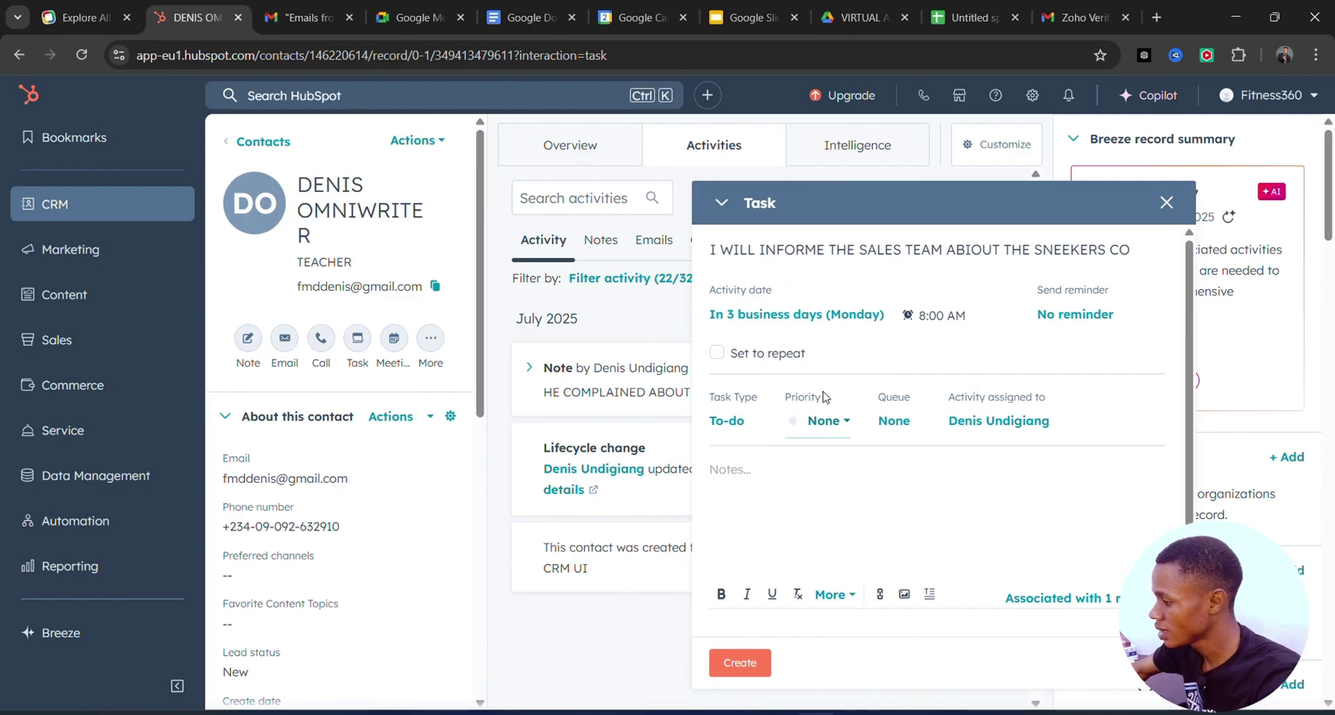
text(MPLAIN)
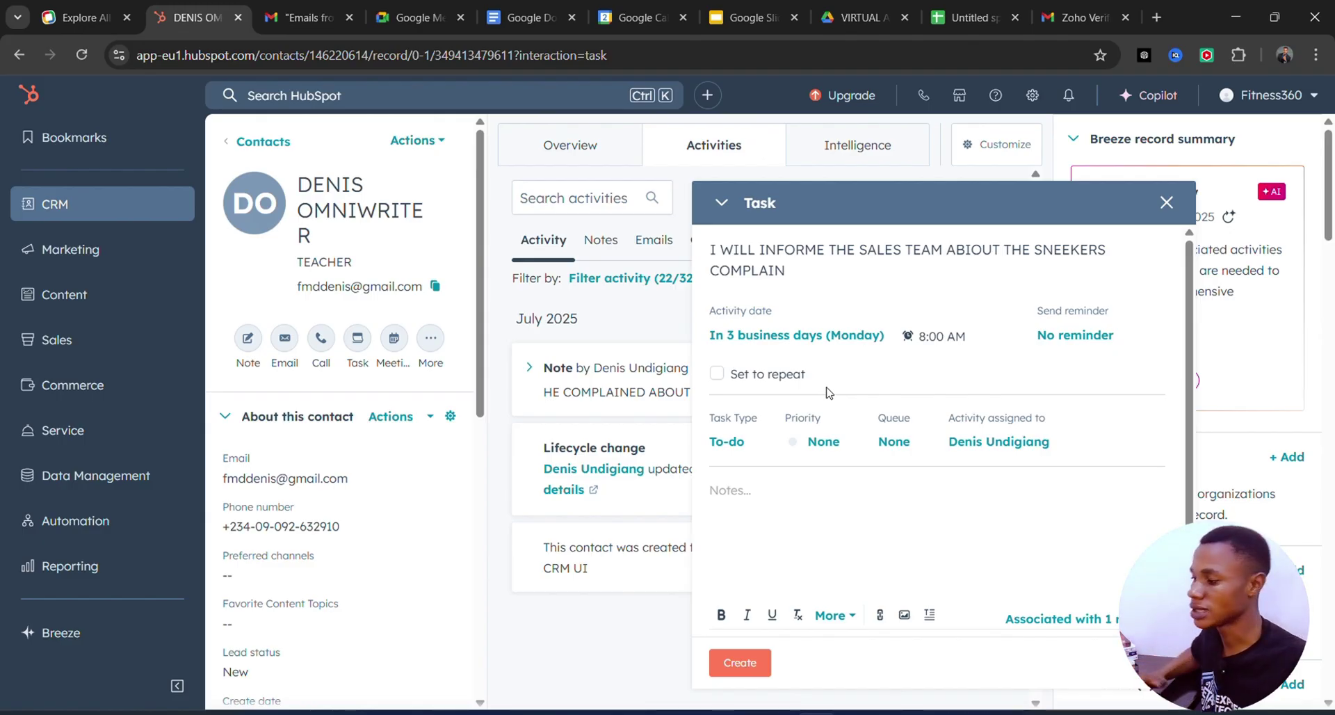
Step: Schedule the task for 8:15 AM, due in 2 business days (Friday)
click(930, 336)
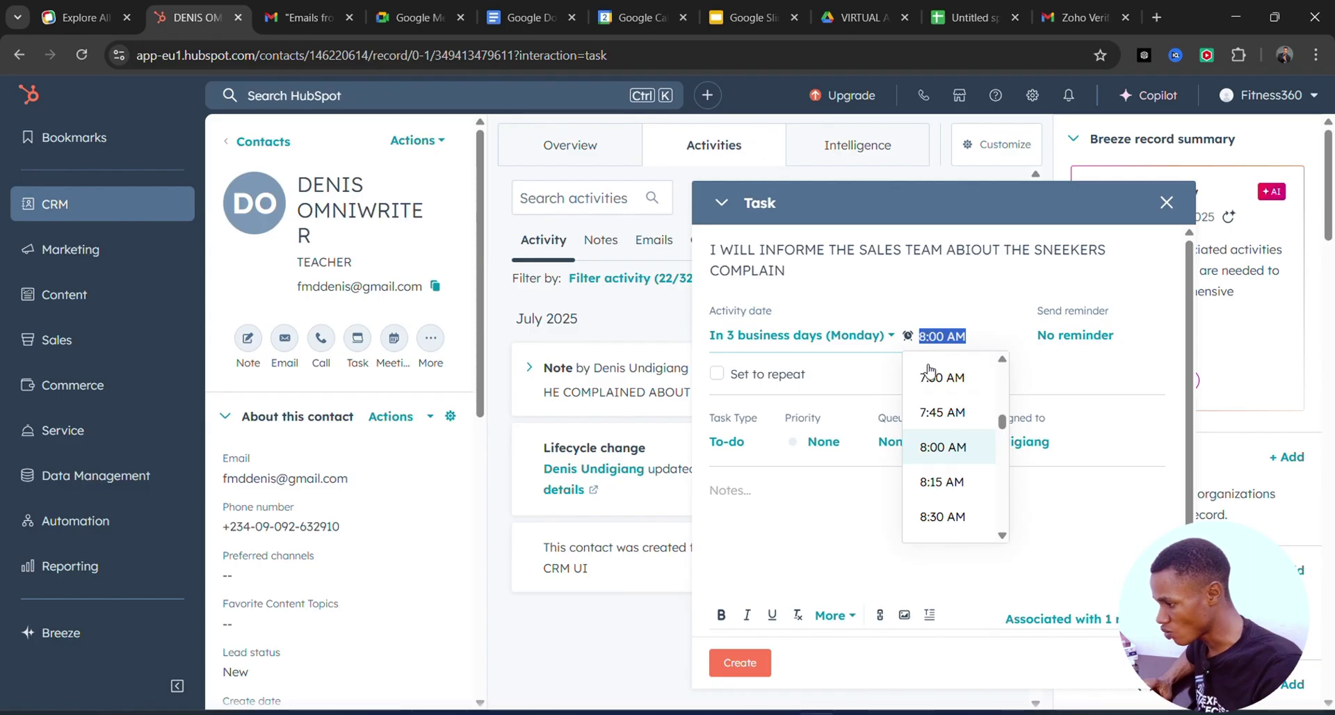
click(942, 482)
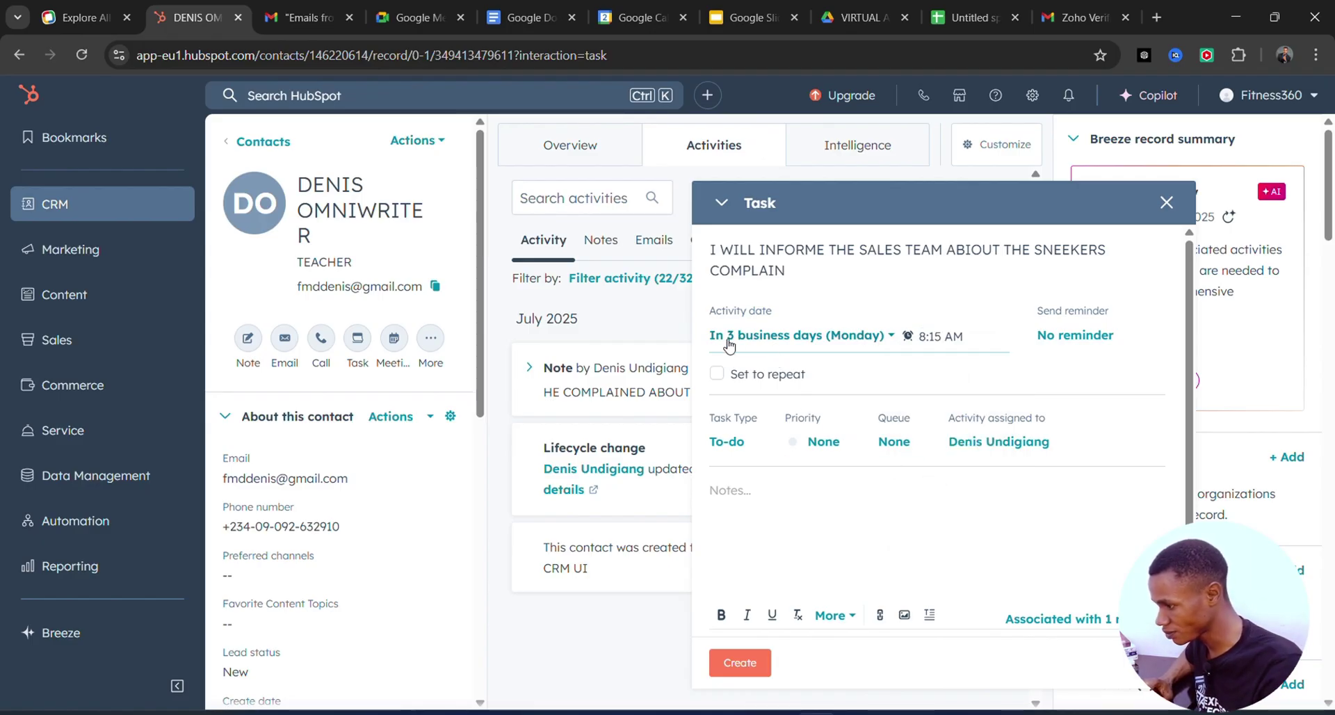
click(893, 336)
click(817, 390)
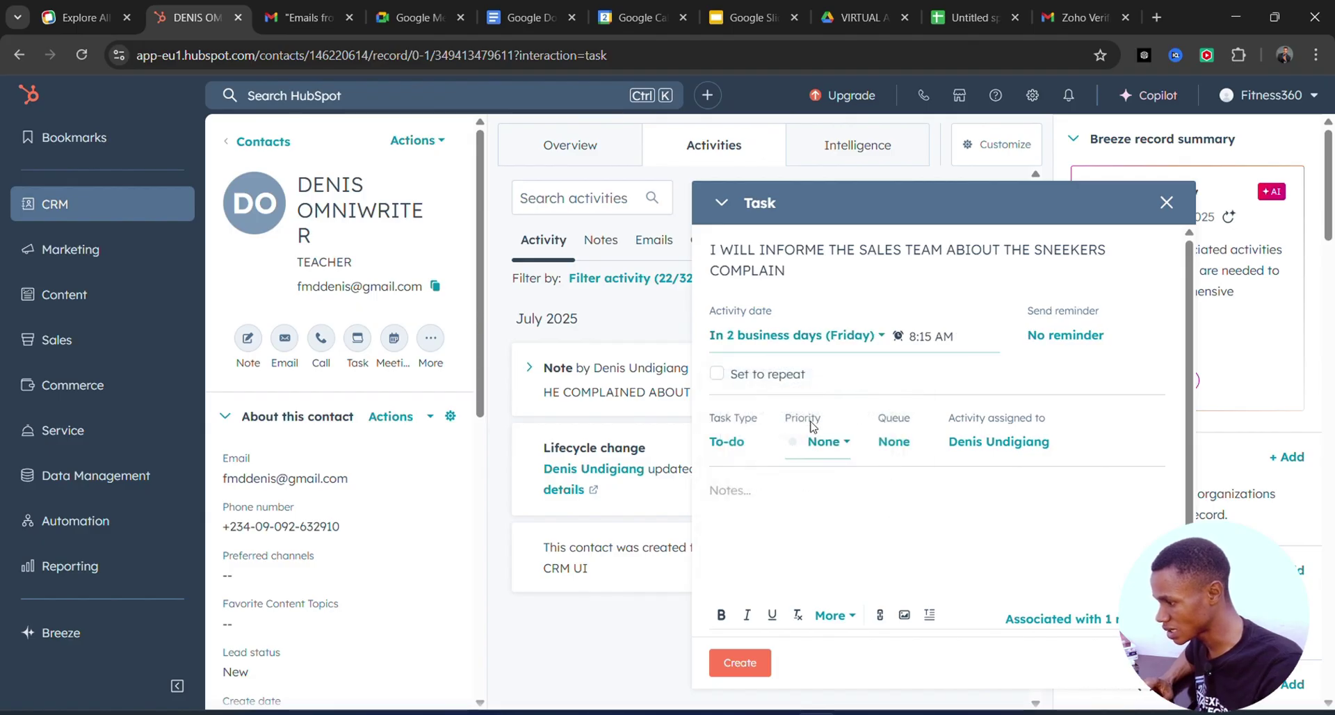
Step: Copy the task title and paste it into the task notes
scroll(745, 453, down, 1)
click(743, 445)
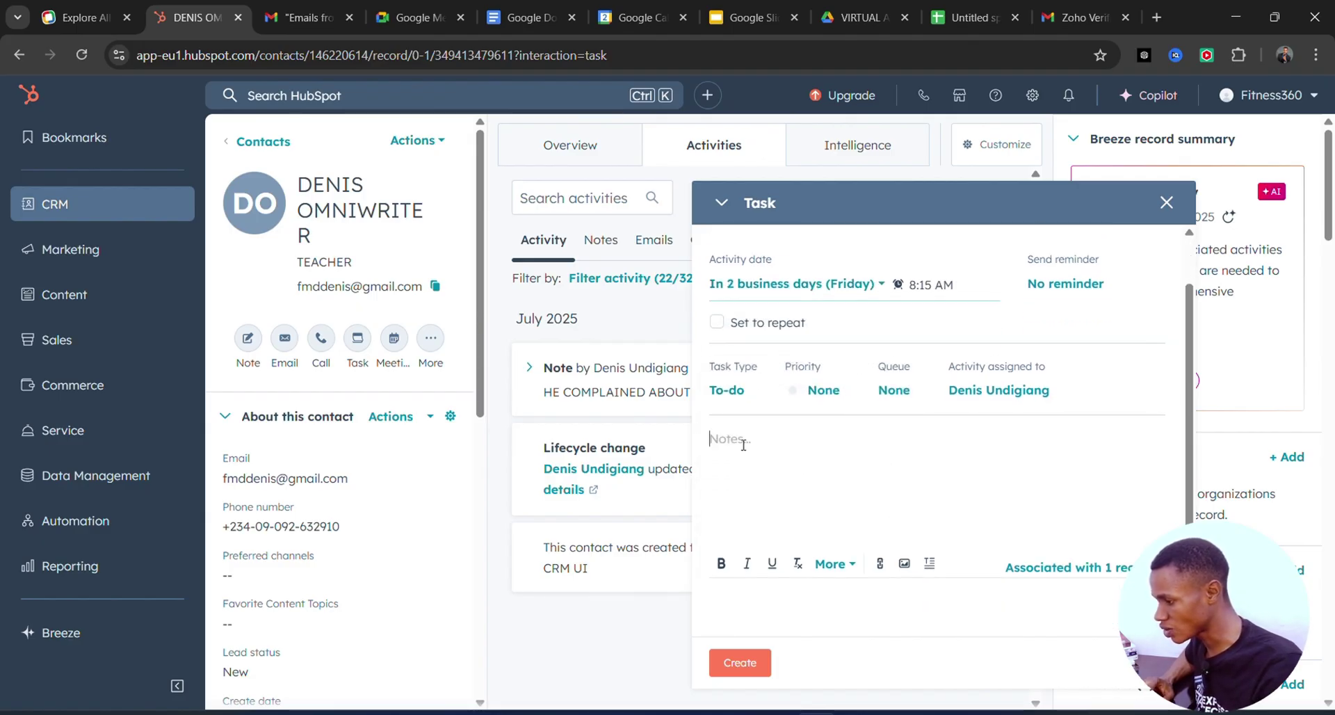
scroll(840, 337, up, 1)
click(804, 270)
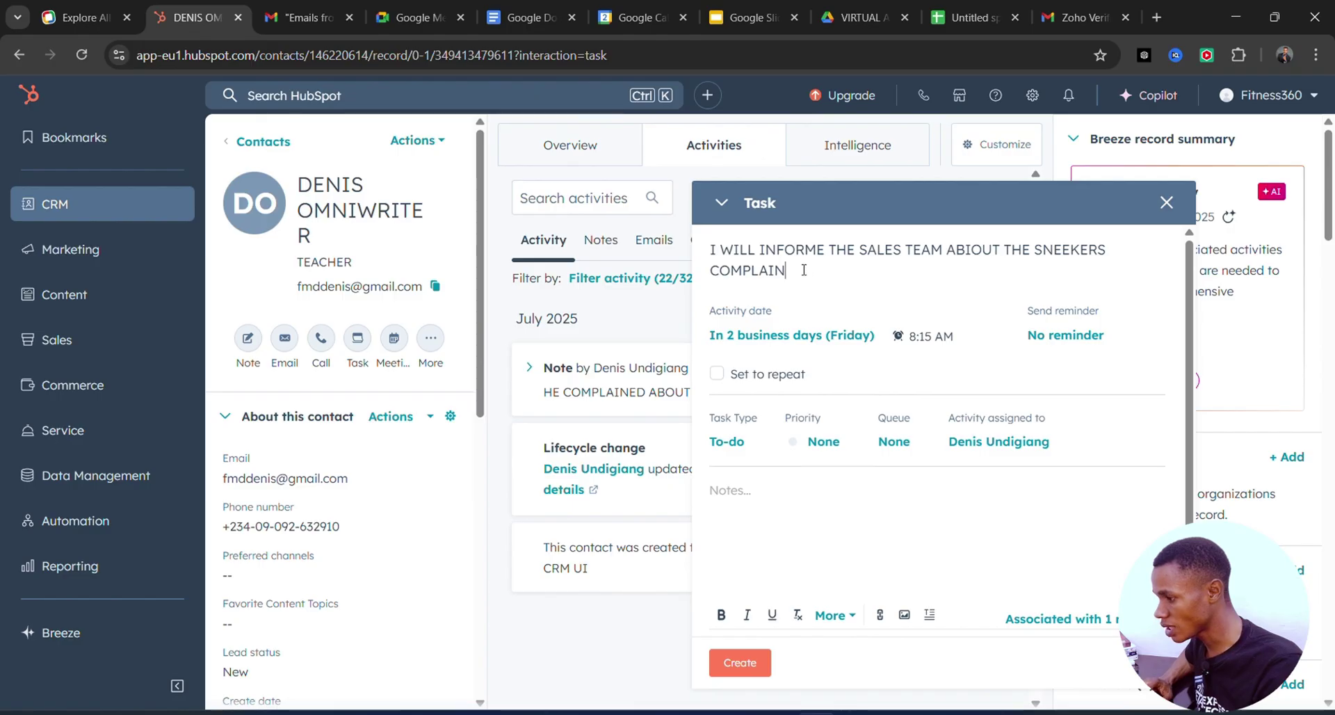
drag(804, 270, 699, 240)
key(ctrl+c)
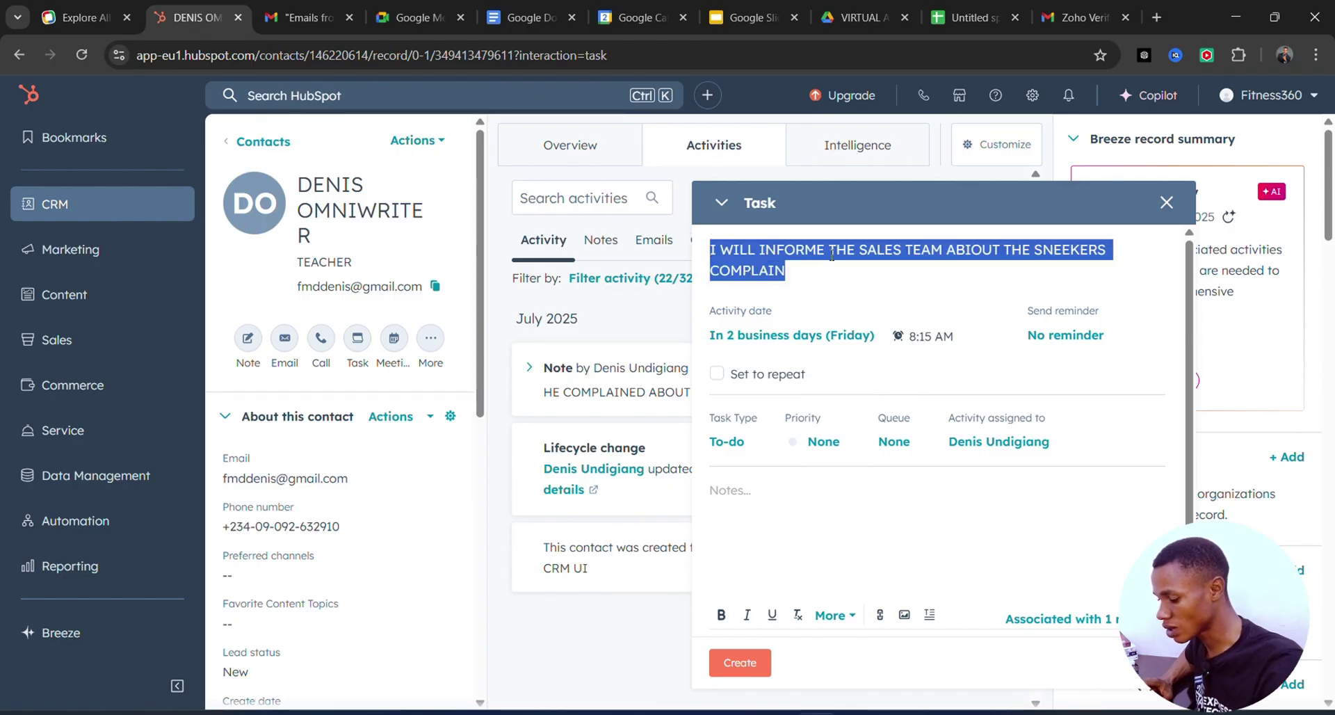
click(736, 492)
key(ctrl+v)
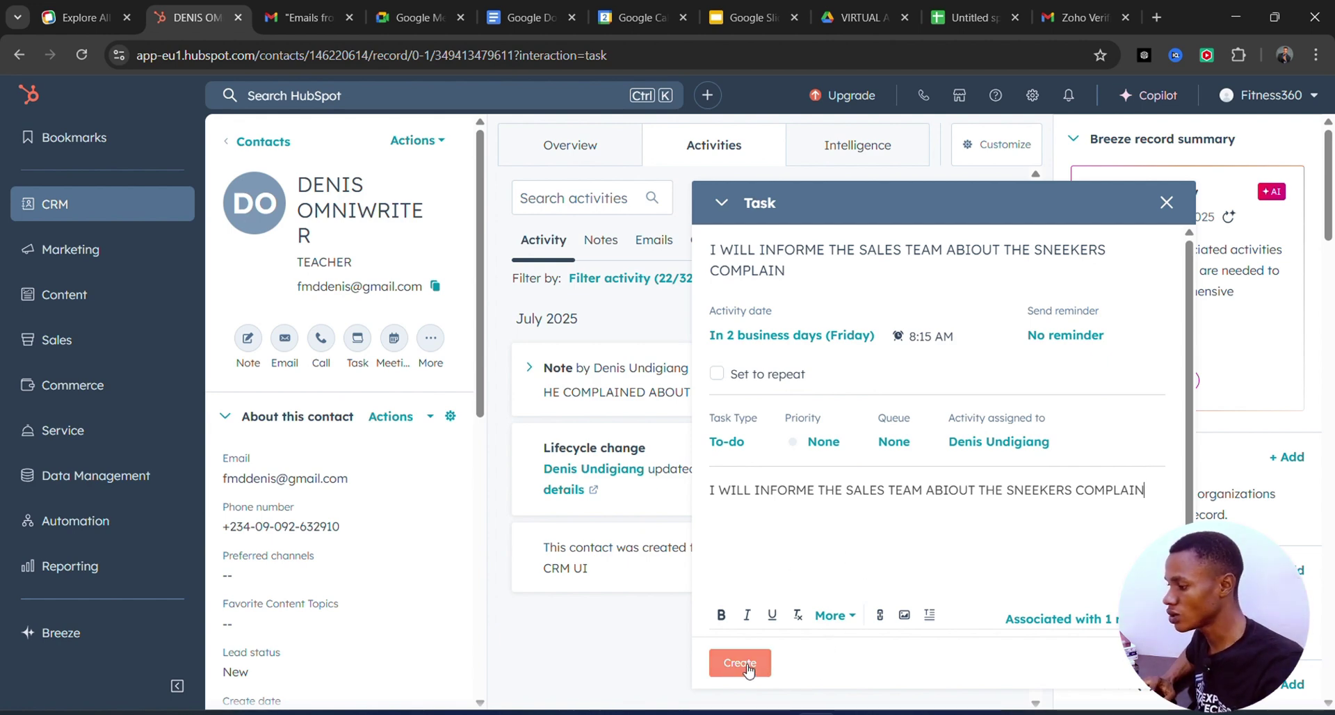
Step: Set a reminder 30 minutes before and create the task
click(1106, 341)
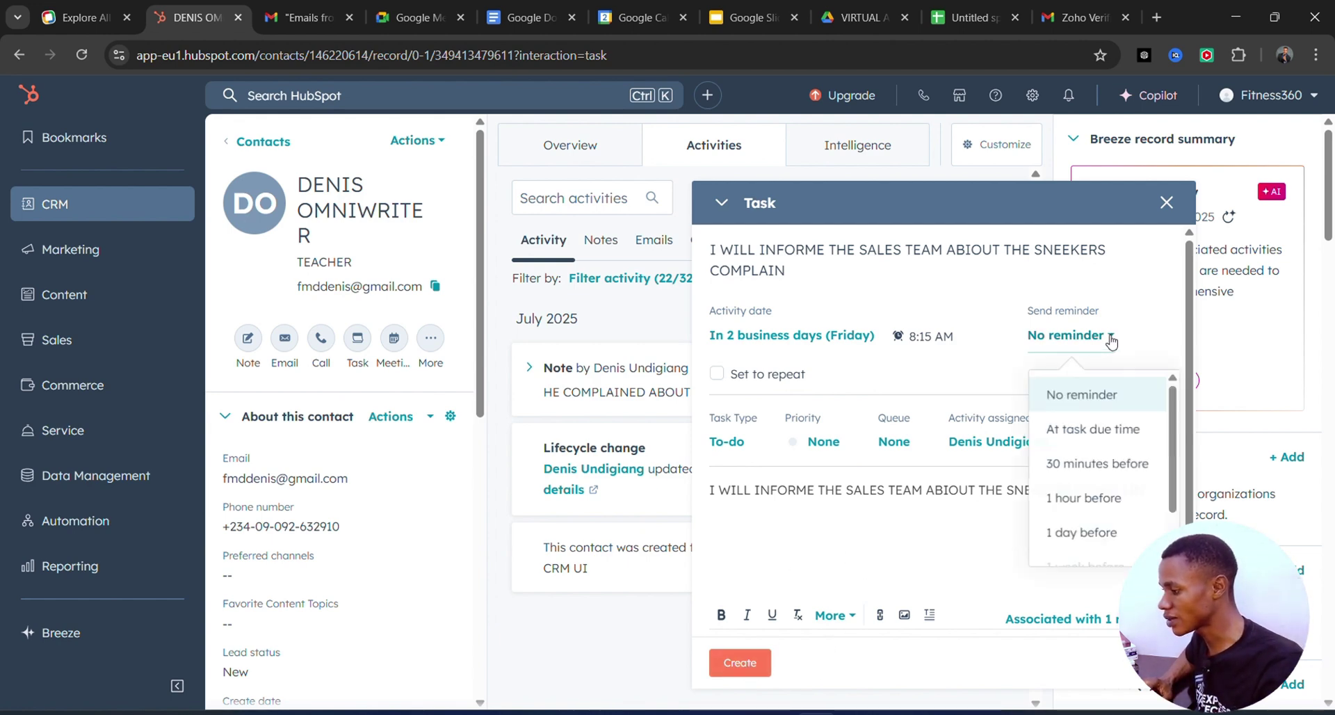
click(1104, 475)
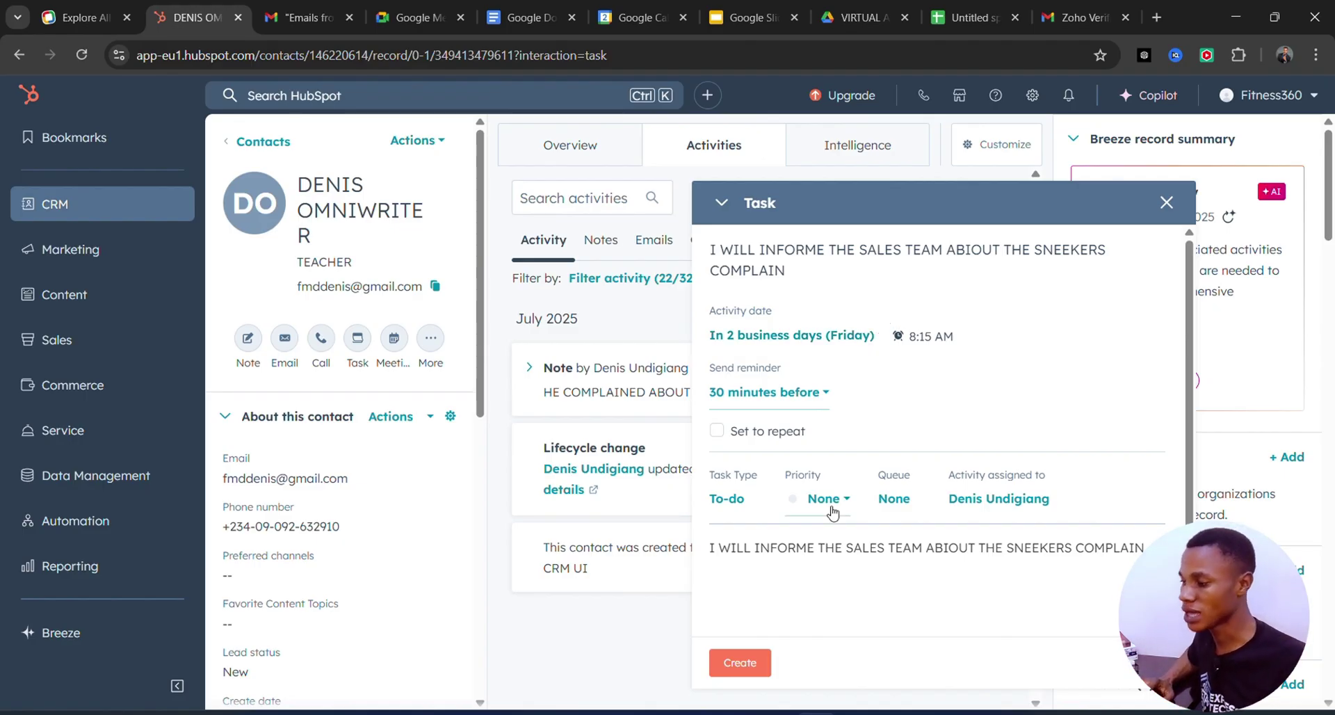
click(741, 665)
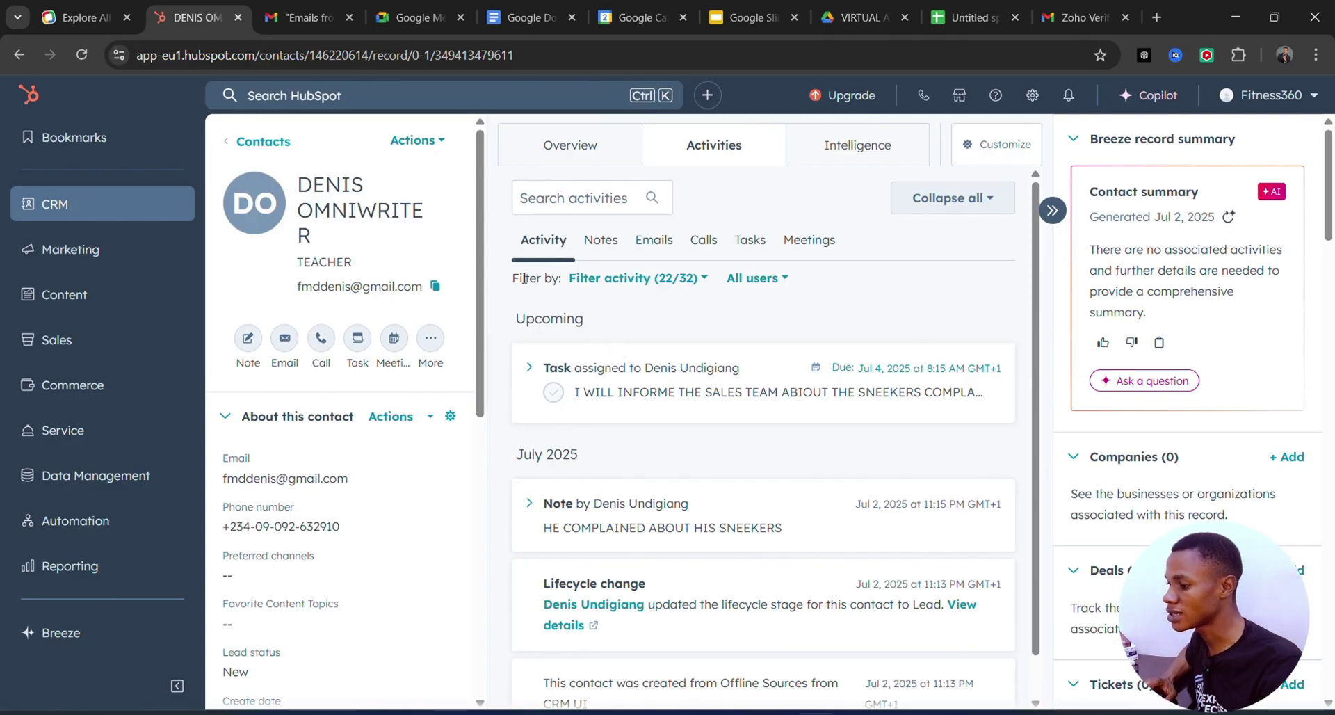
Step: Check the contact's Intelligence panel, then view the Activities timeline with the task and note
click(441, 140)
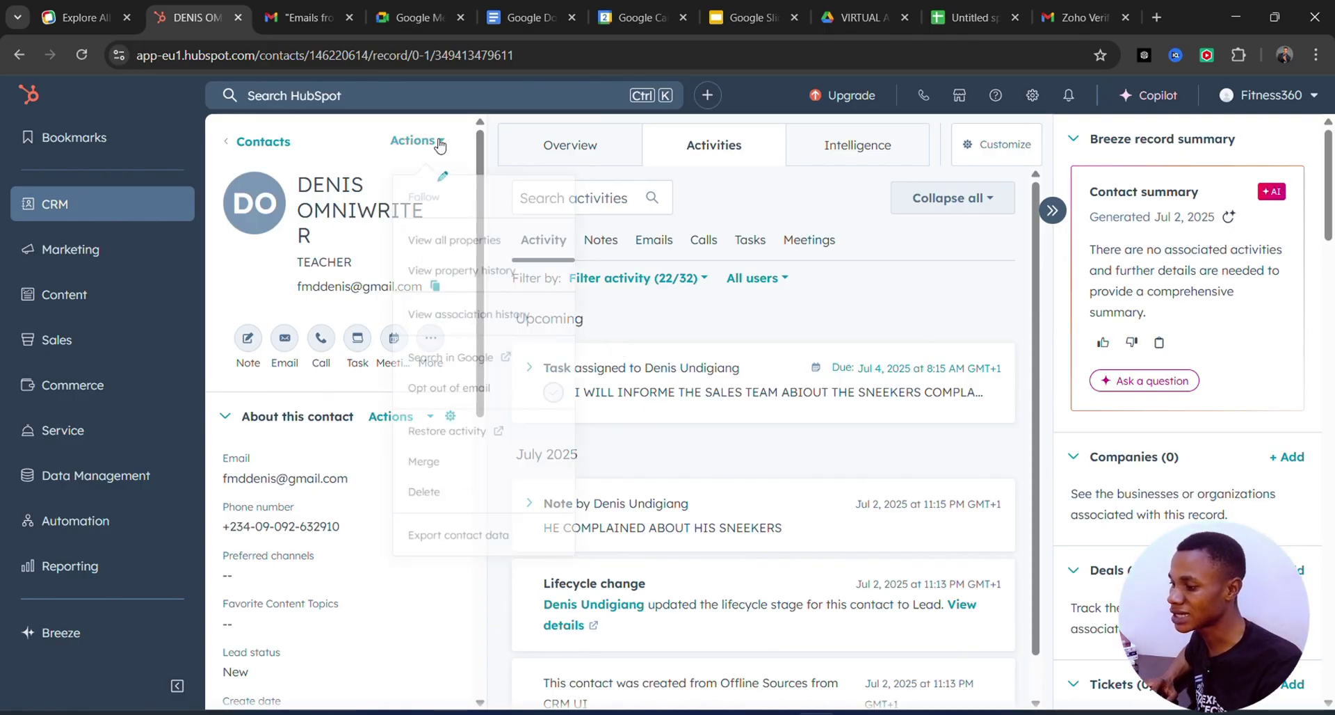
click(441, 143)
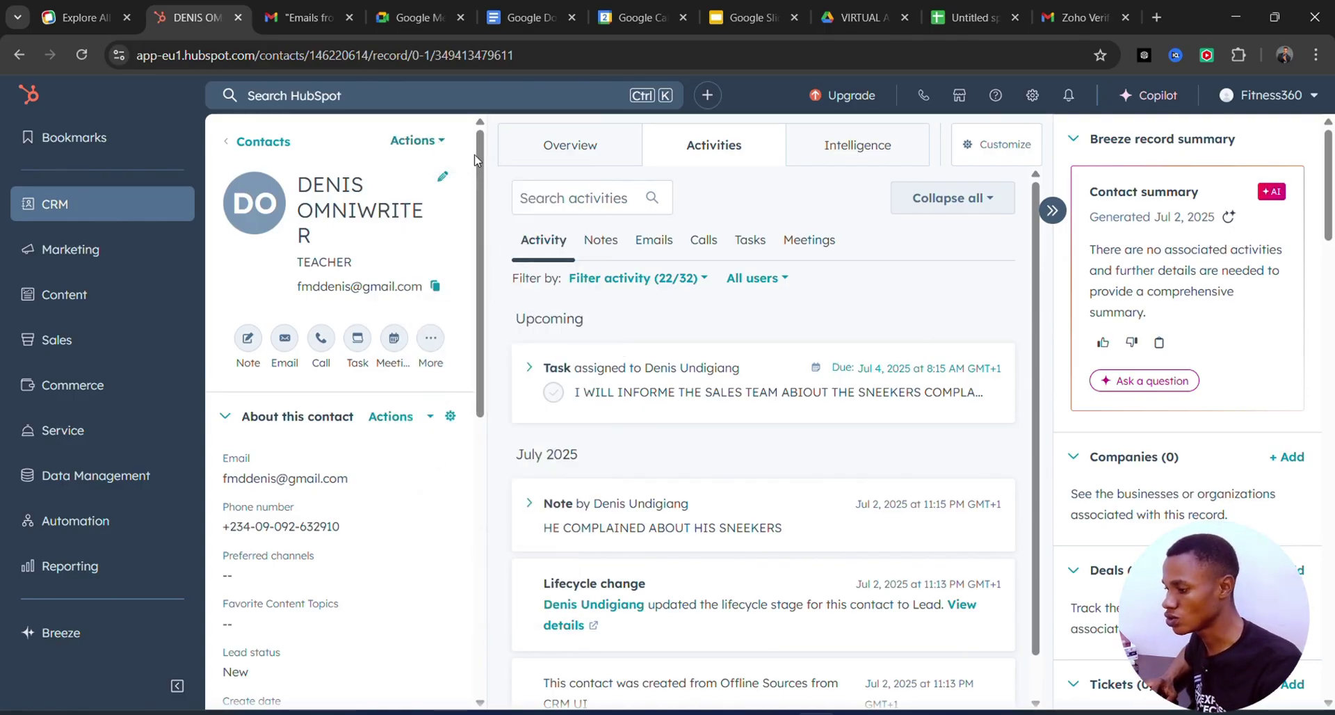
click(831, 169)
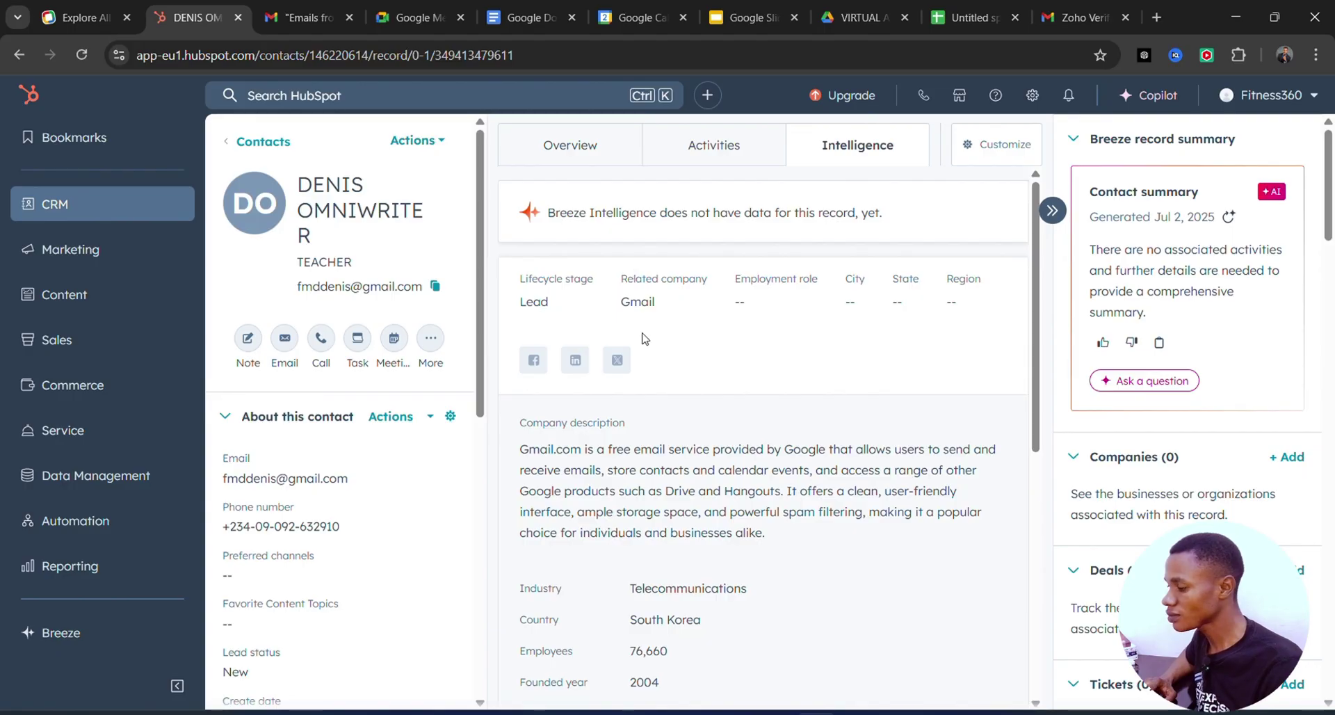
scroll(977, 375, down, 3)
scroll(930, 317, up, 3)
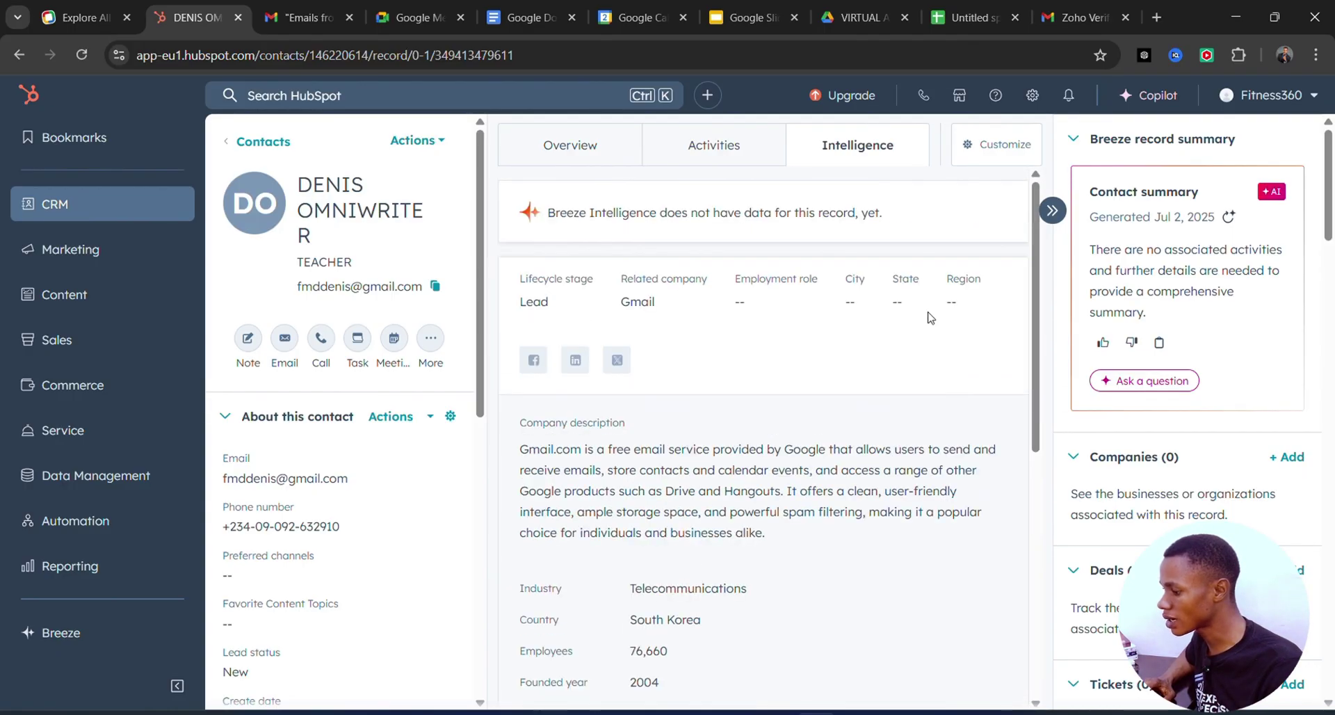
click(692, 148)
scroll(806, 366, down, 1)
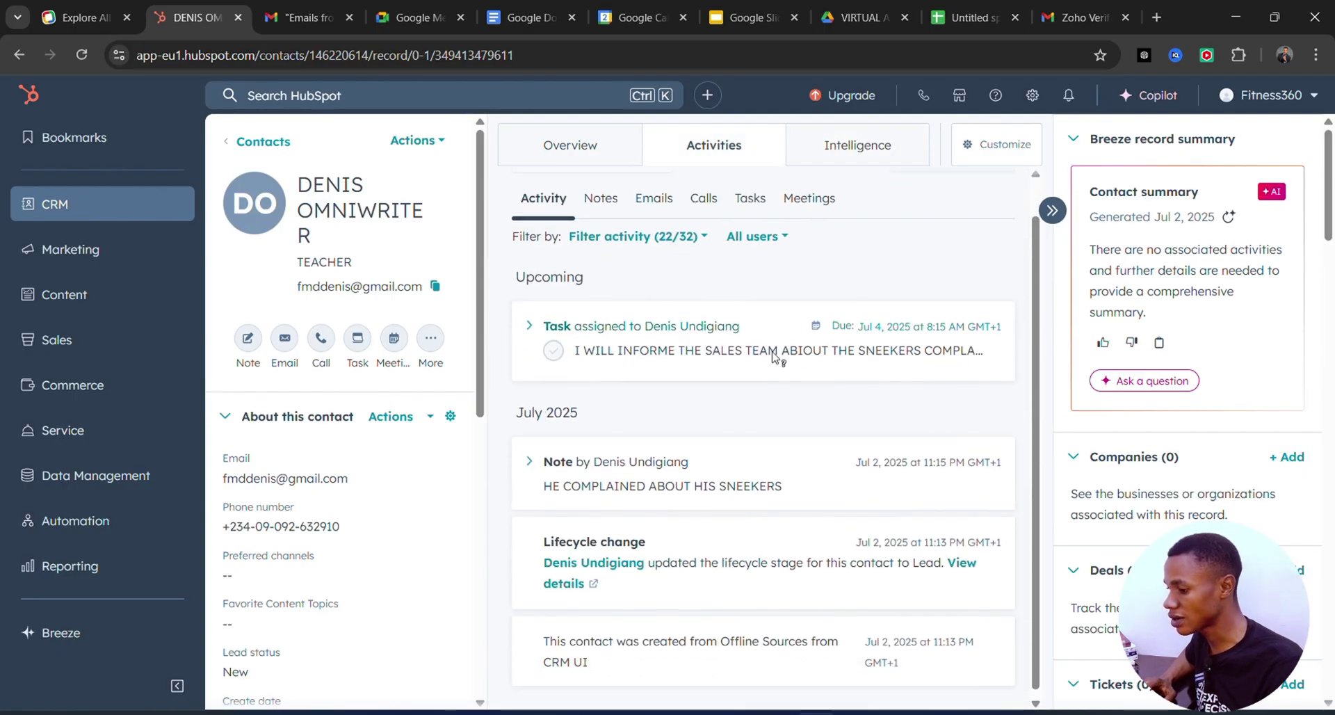
scroll(810, 359, up, 1)
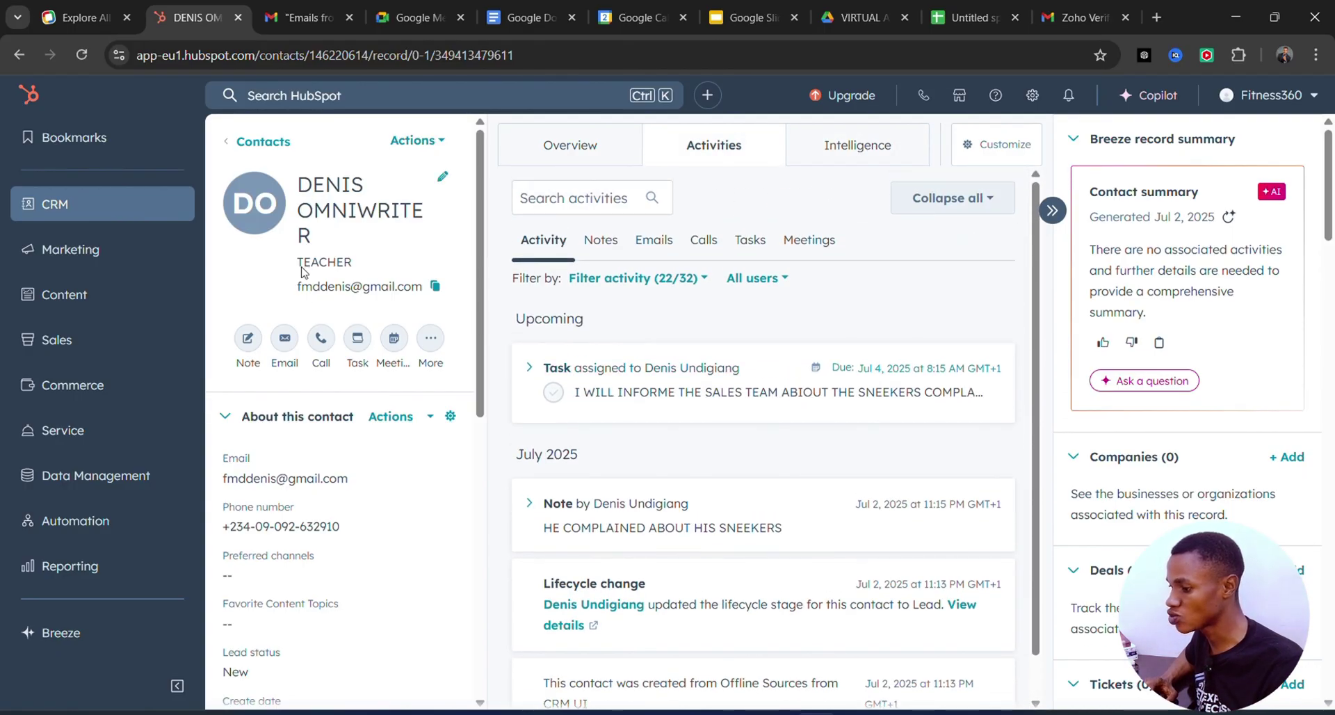
Step: Return to the Contacts list and open its Actions dropdown
click(256, 144)
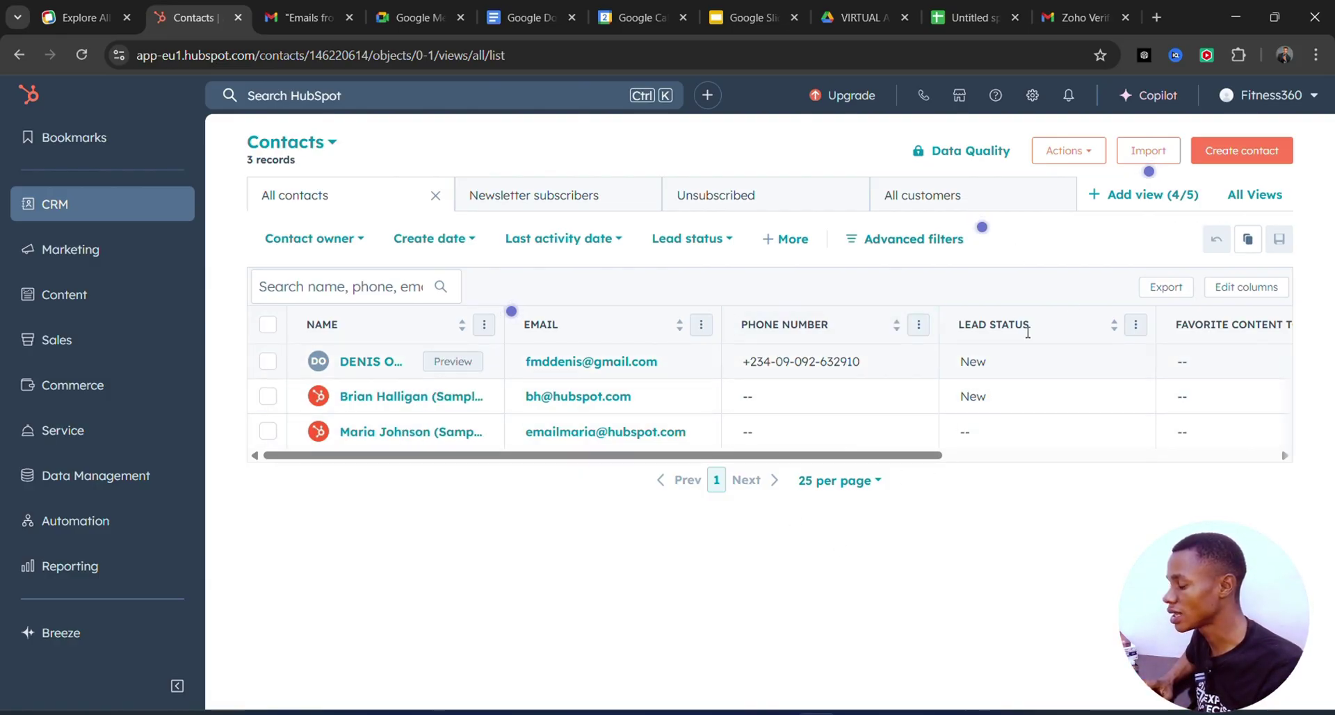
click(1093, 158)
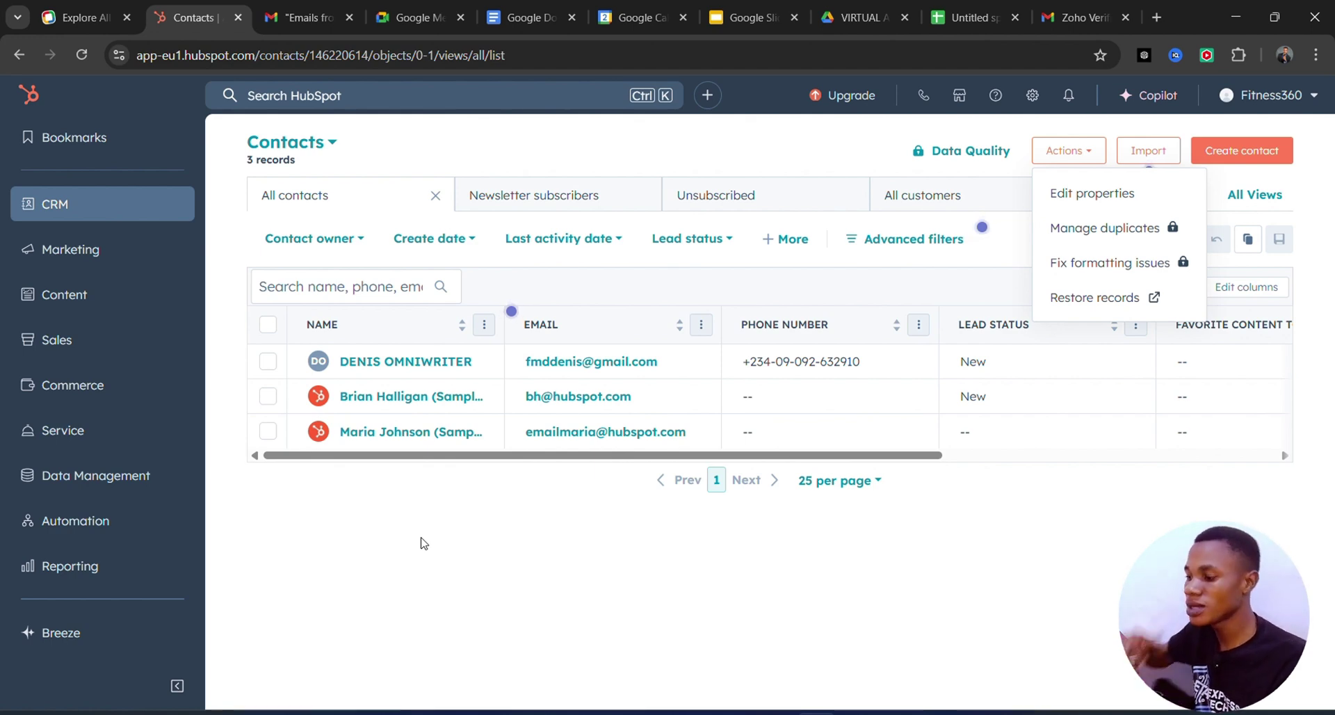
Step: Search contacts for another name, then replace it with the new contact's name to get one result
click(312, 290)
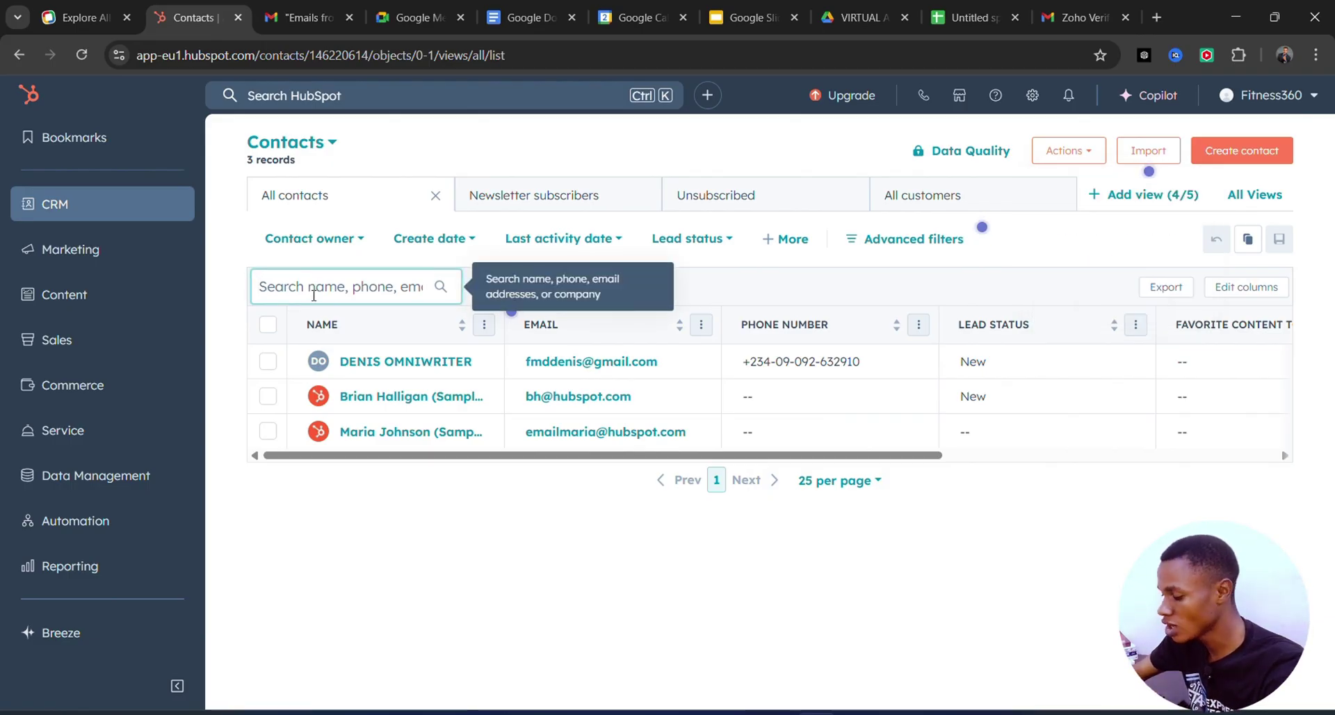
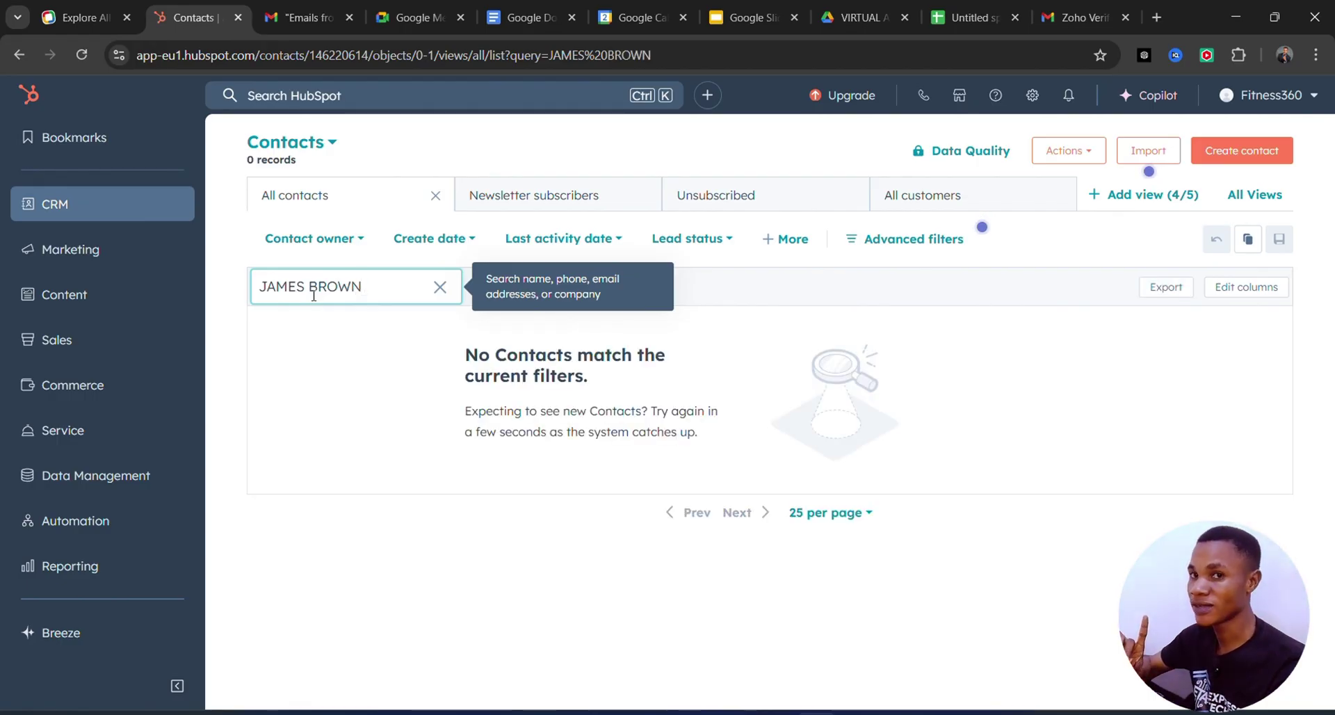
triple_click(314, 296)
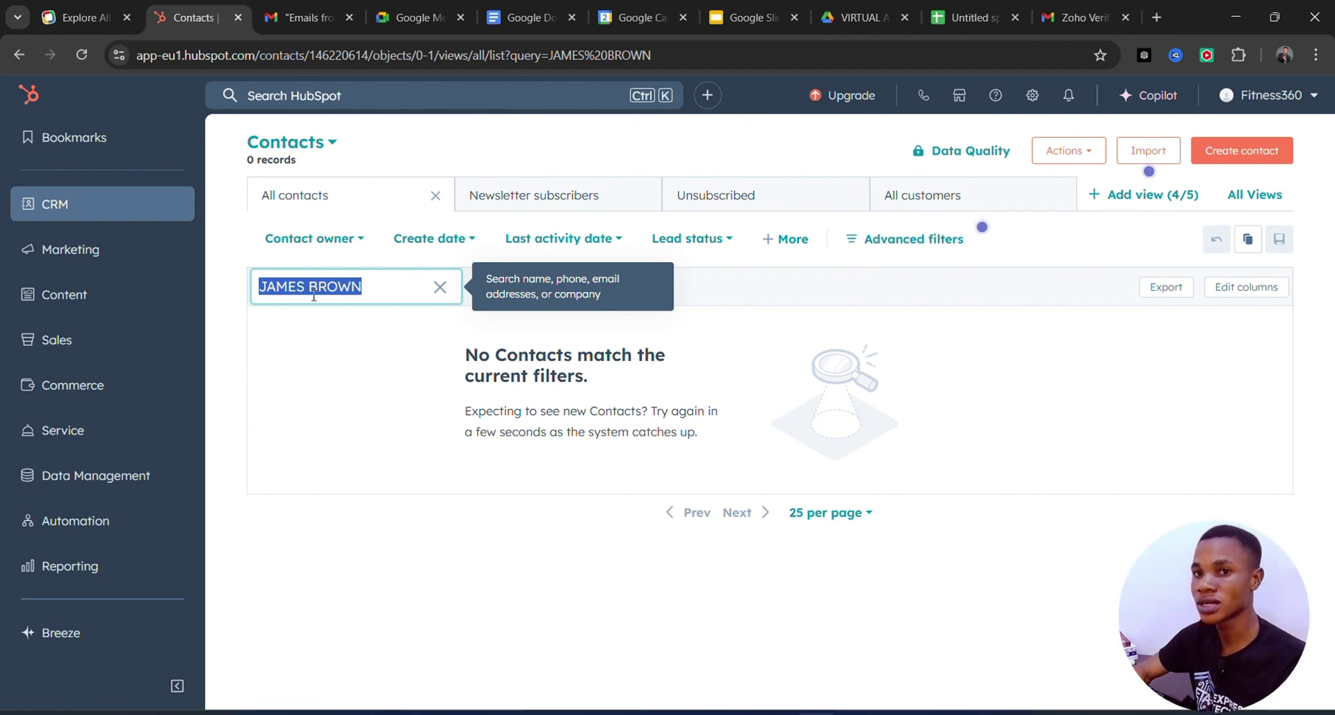
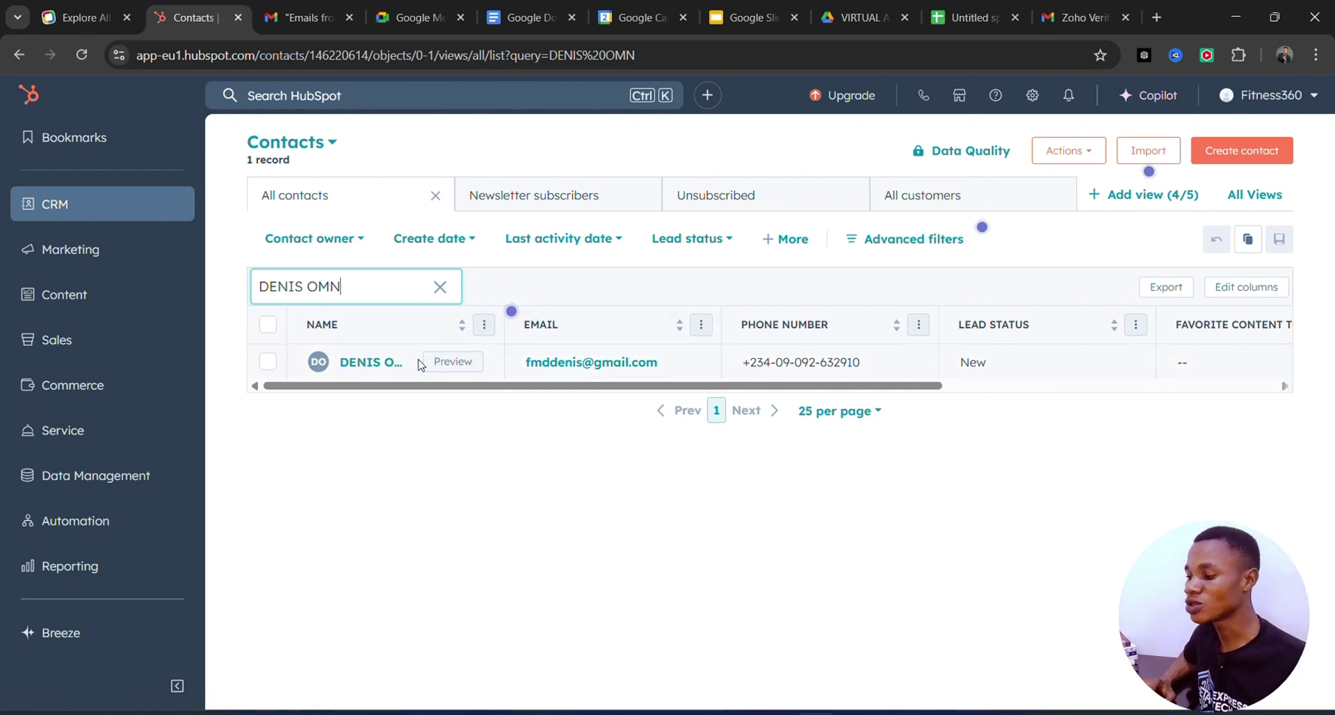
Step: Open the matching contact's record and review the task, note and lifecycle entries in its timeline
click(388, 372)
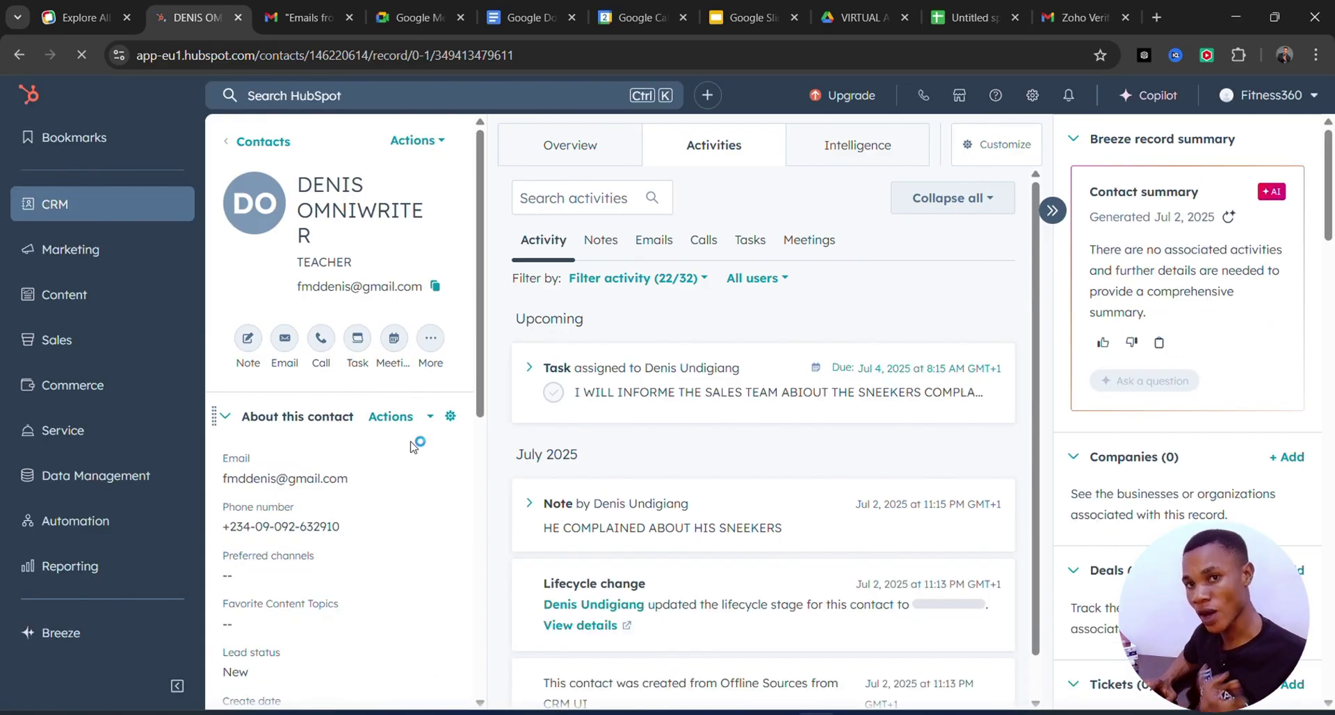
scroll(550, 491, down, 1)
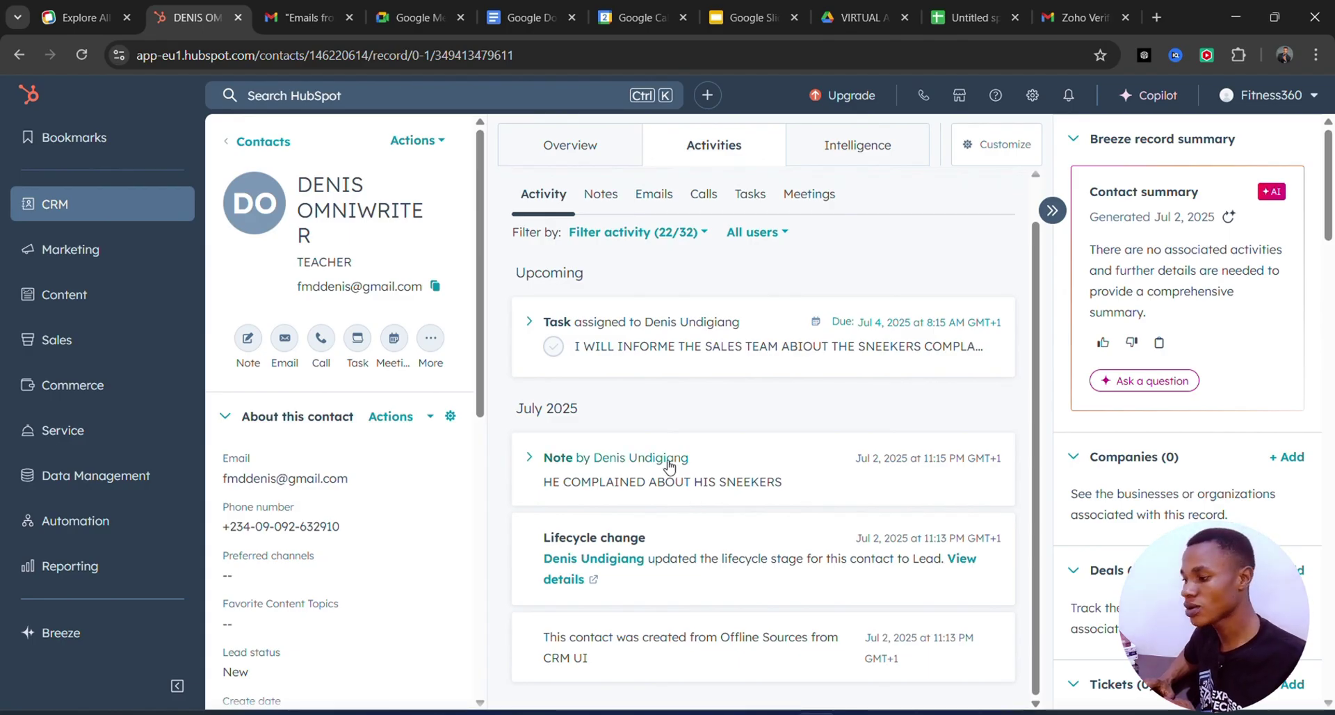
mouse_move(559, 462)
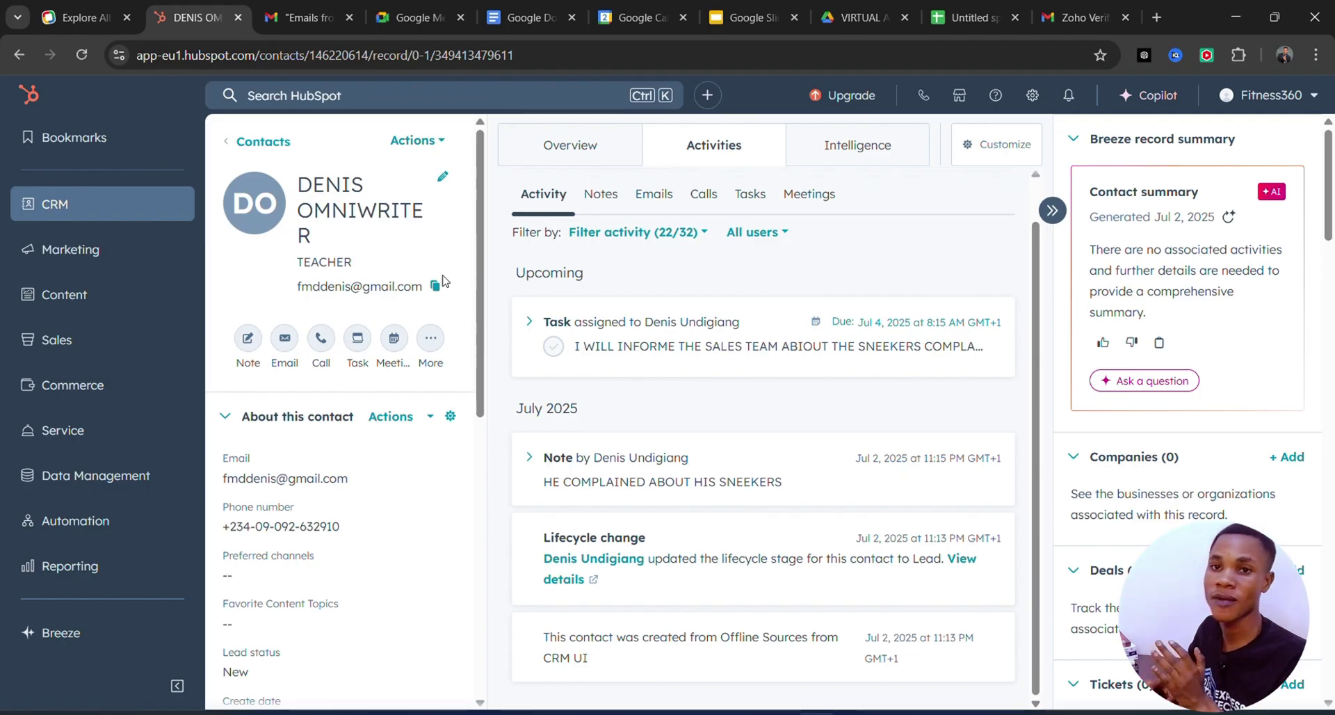
scroll(800, 334, up, 1)
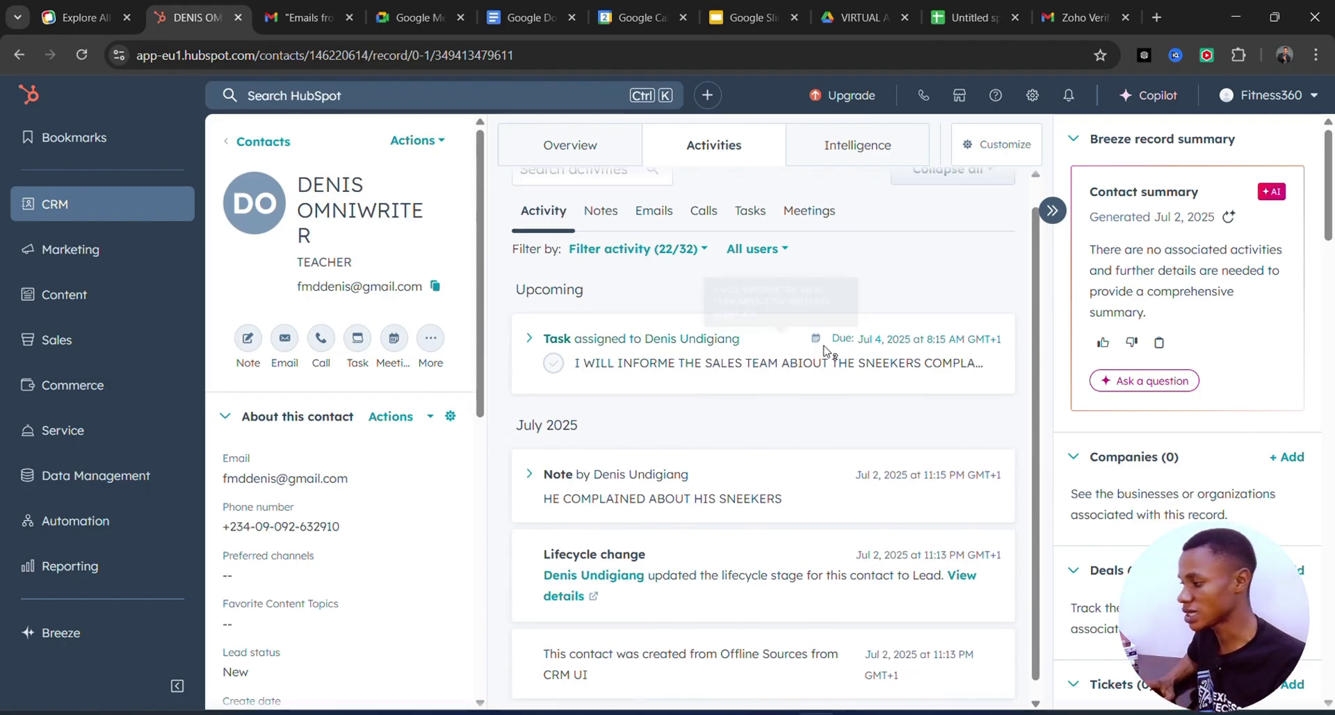
Step: Go back to the filtered Contacts list, then switch to the Google Docs browser tab
click(280, 146)
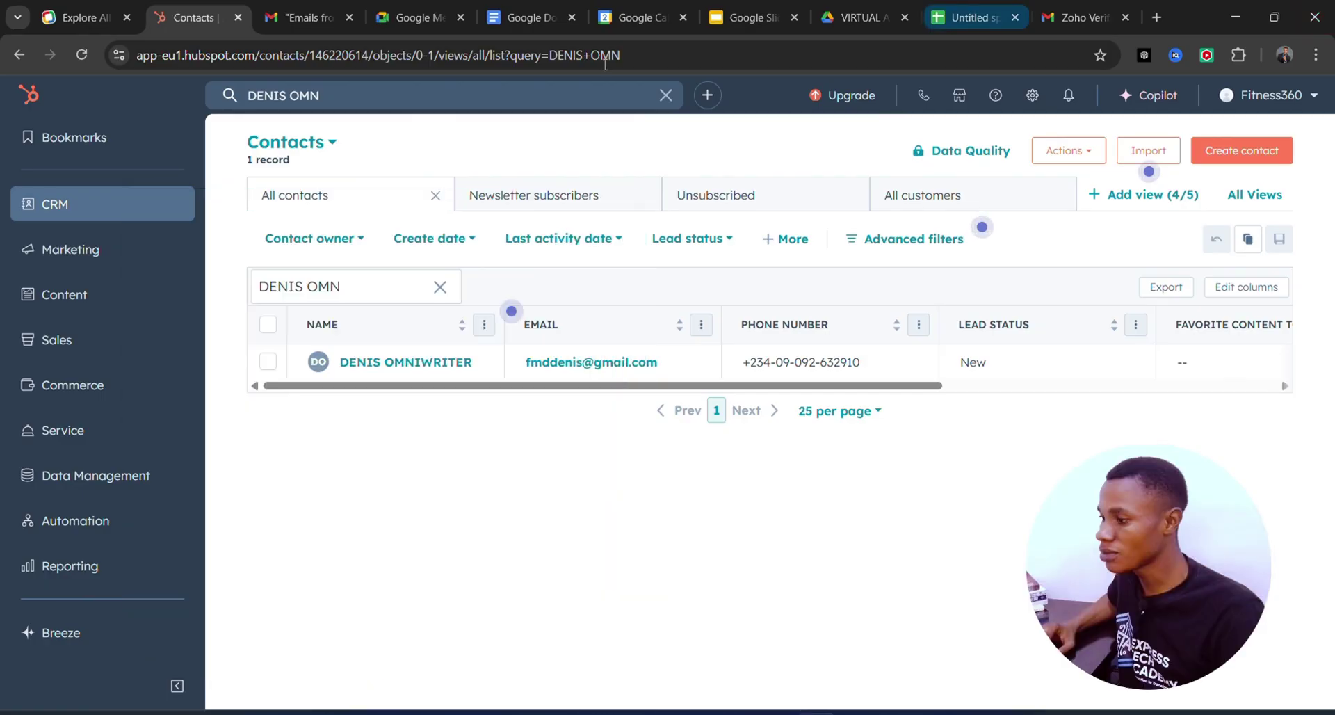
click(510, 6)
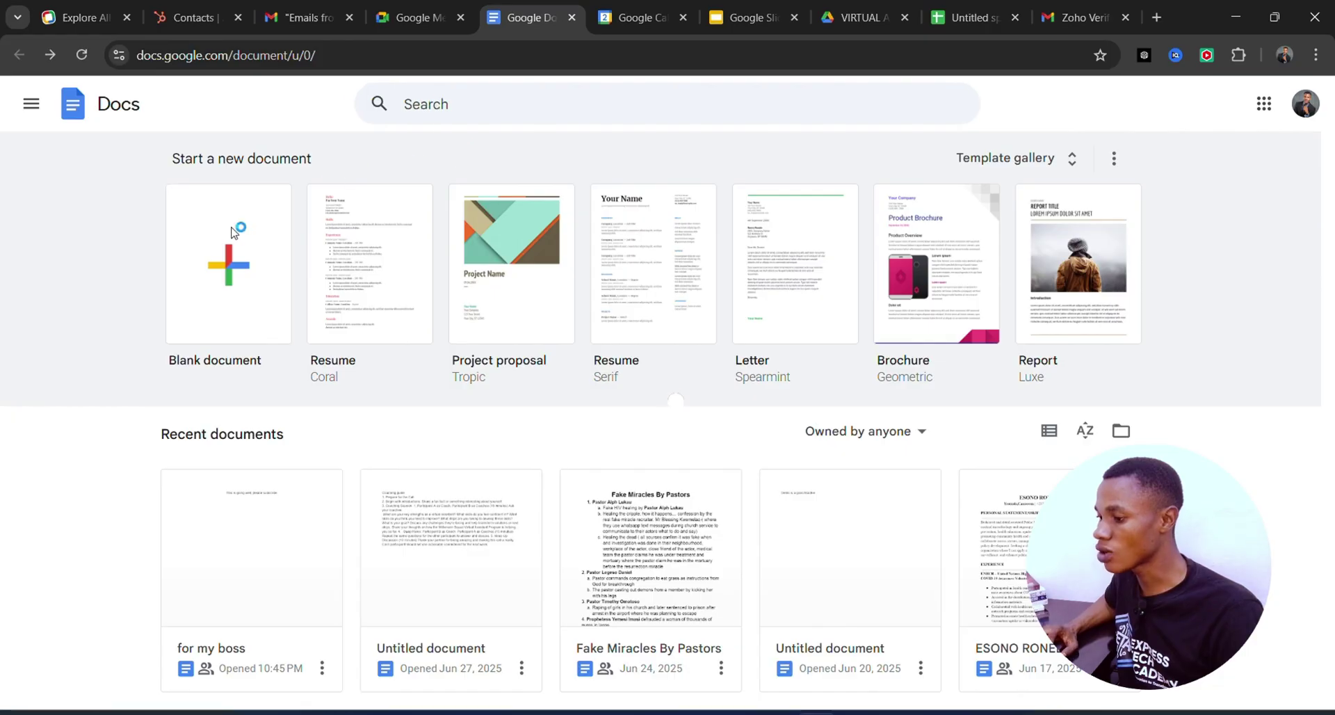
Step: Create a blank Untitled document and briefly look through the Insert menu
click(243, 255)
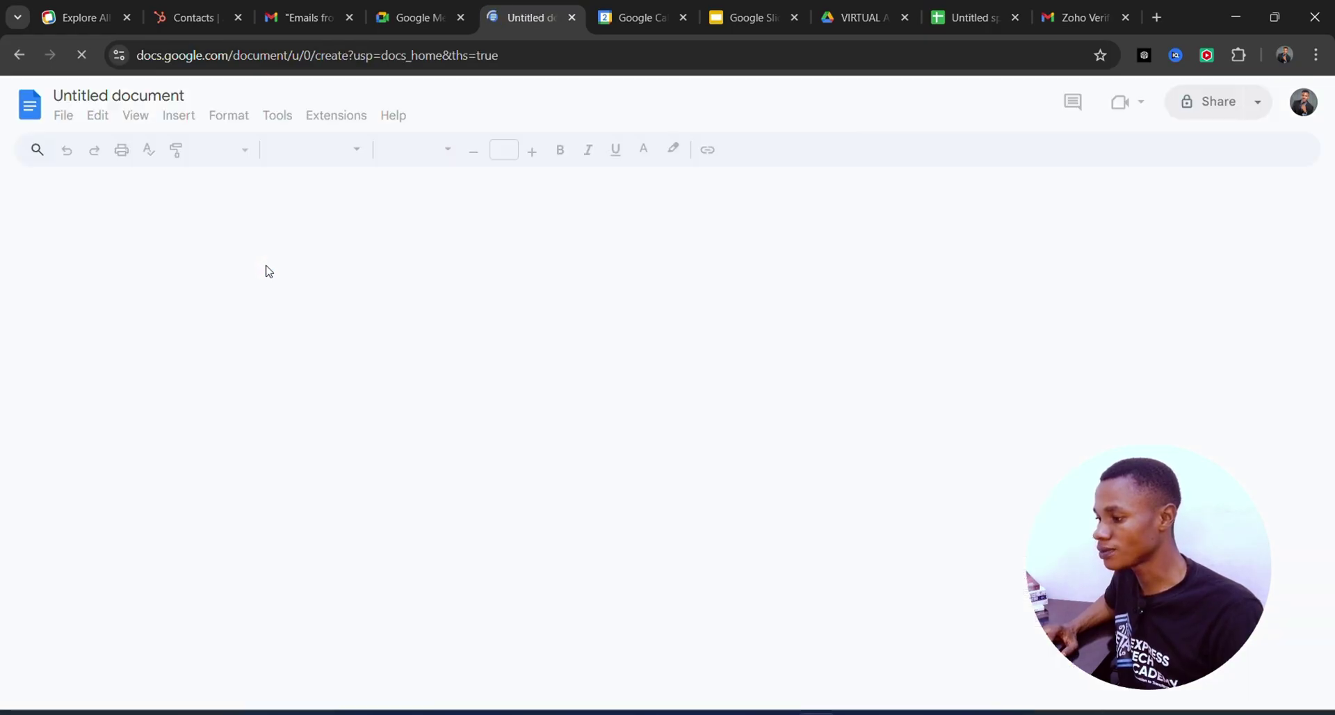
click(182, 120)
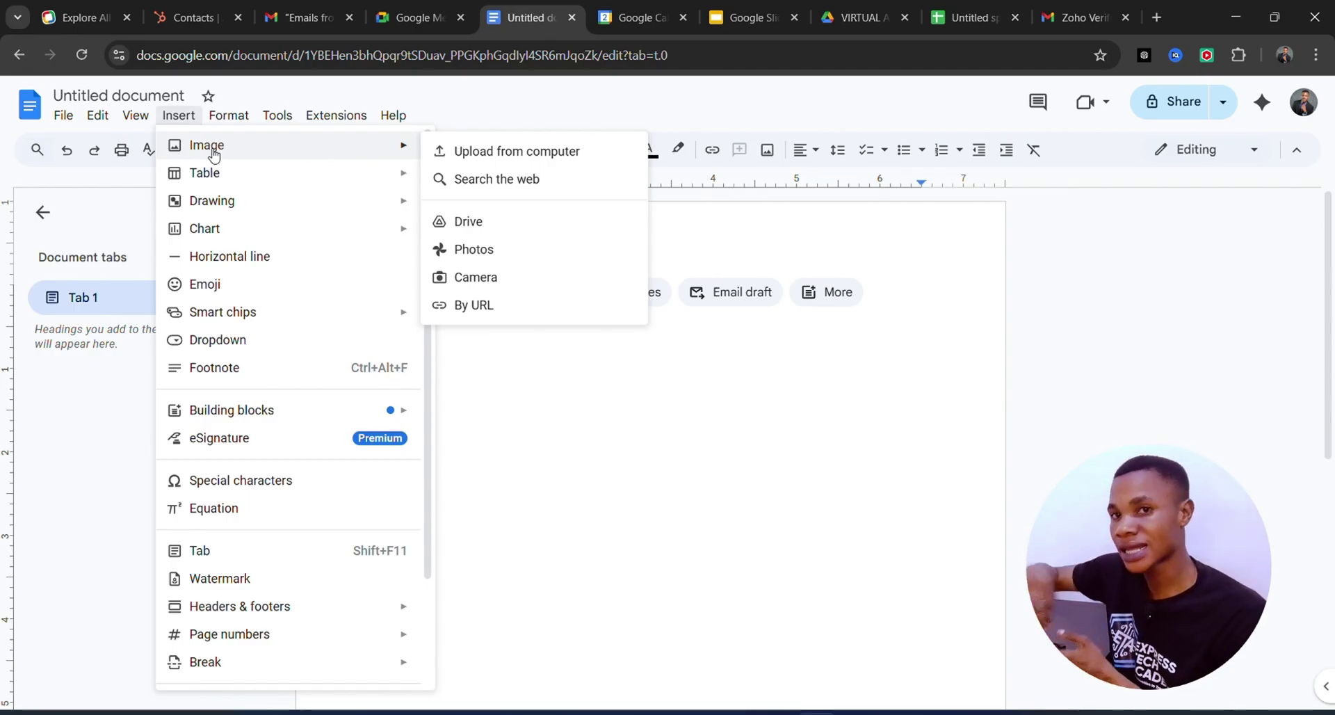
click(1222, 104)
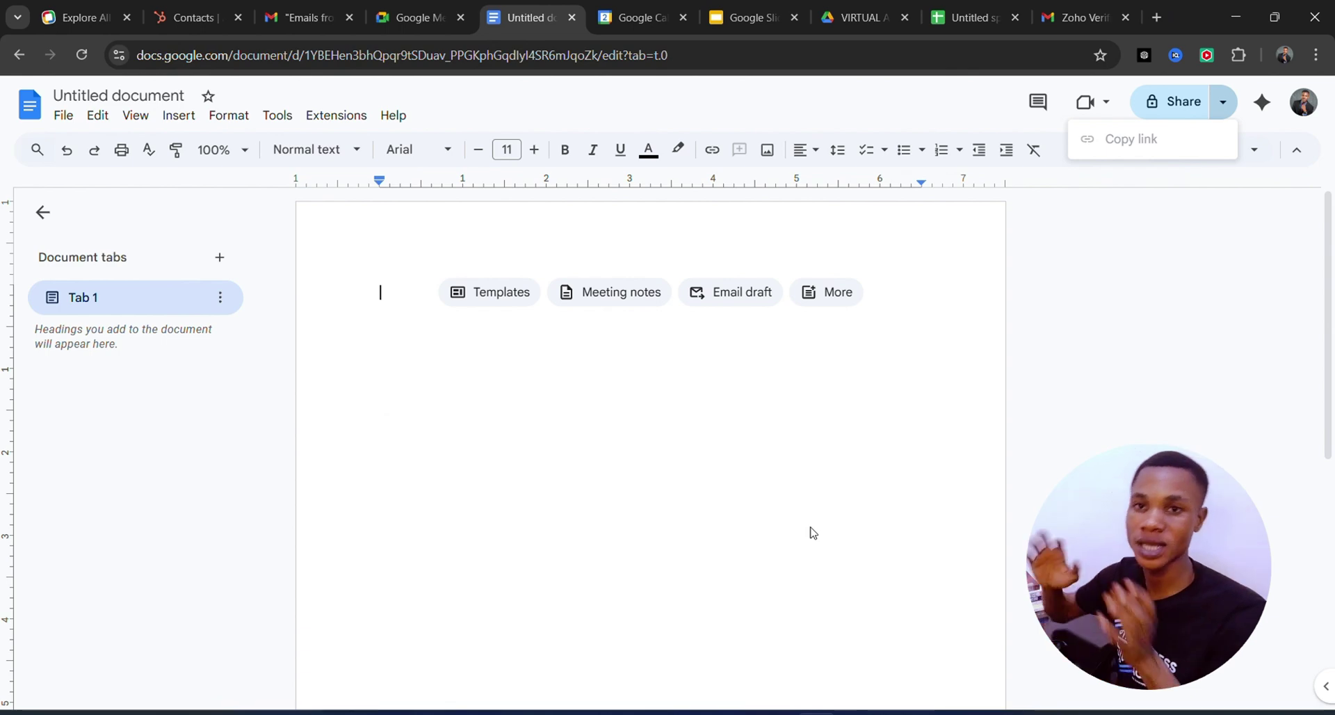